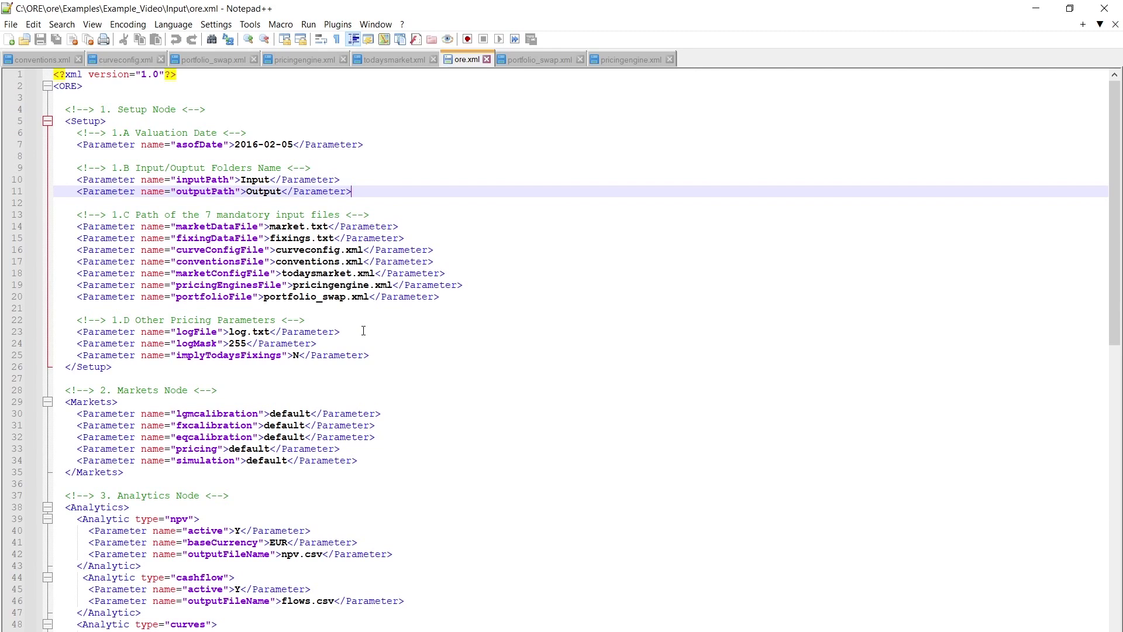
{"action": "scroll", "coordinate": [363, 331], "scroll_direction": "down", "scroll_amount": 1}
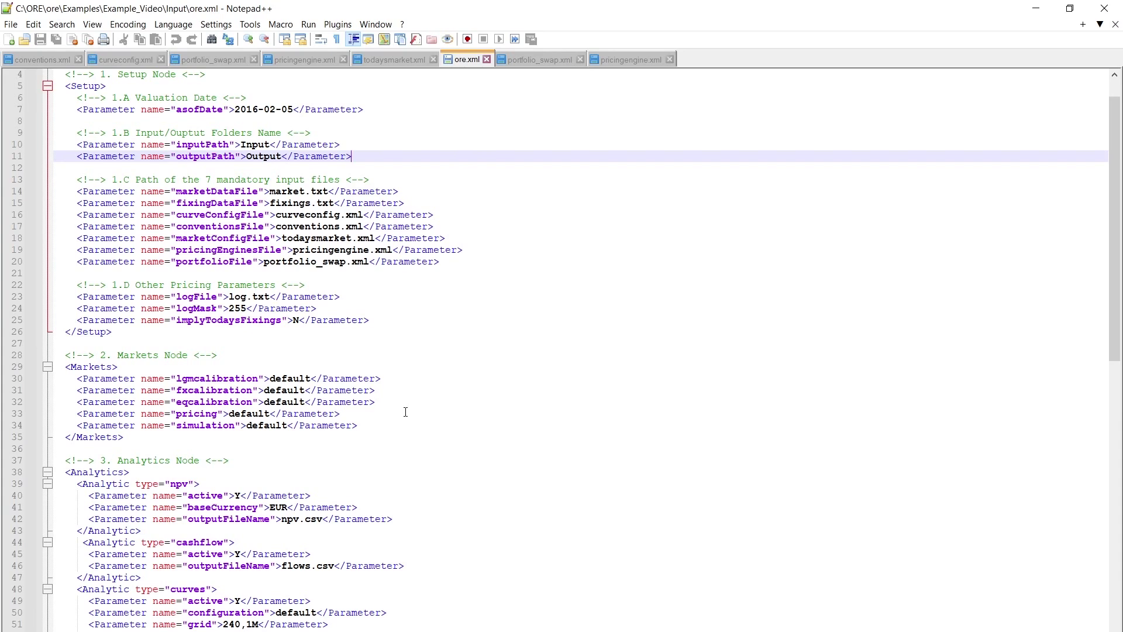
{"action": "scroll", "coordinate": [406, 412], "scroll_direction": "down", "scroll_amount": 2}
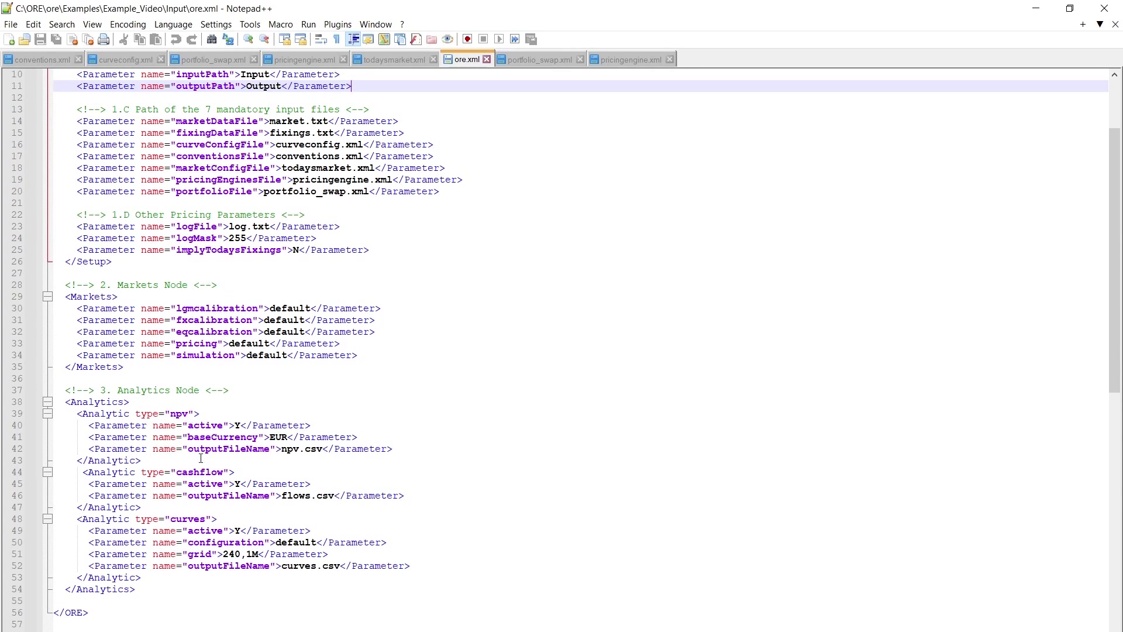
{"action": "scroll", "coordinate": [390, 420], "scroll_direction": "up", "scroll_amount": 2}
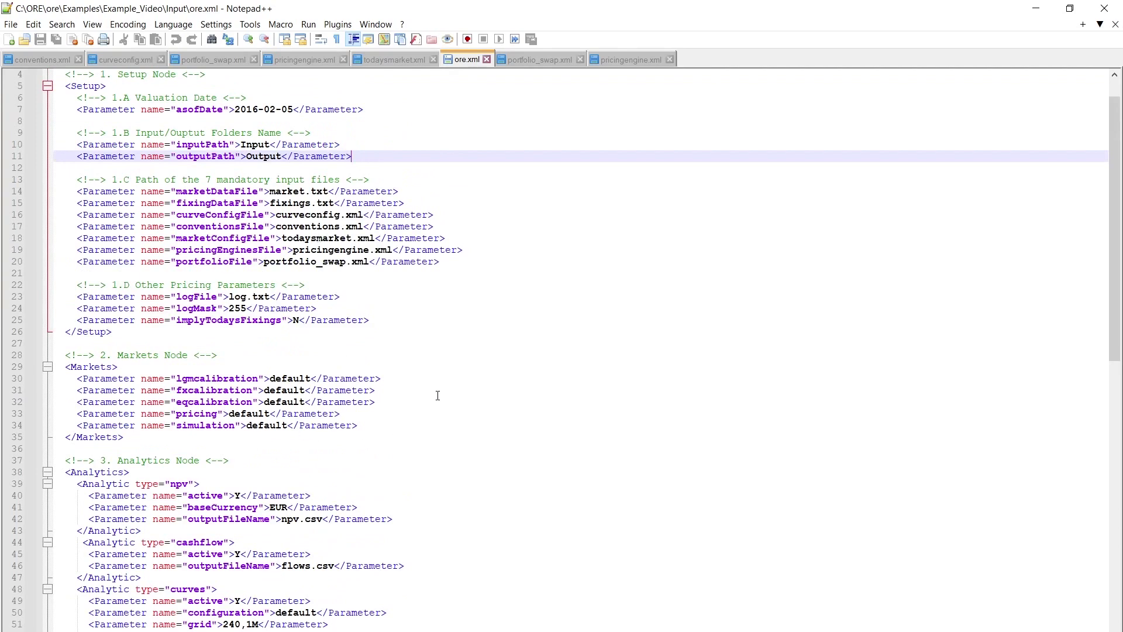
{"action": "scroll", "coordinate": [471, 409], "scroll_direction": "up", "scroll_amount": 1}
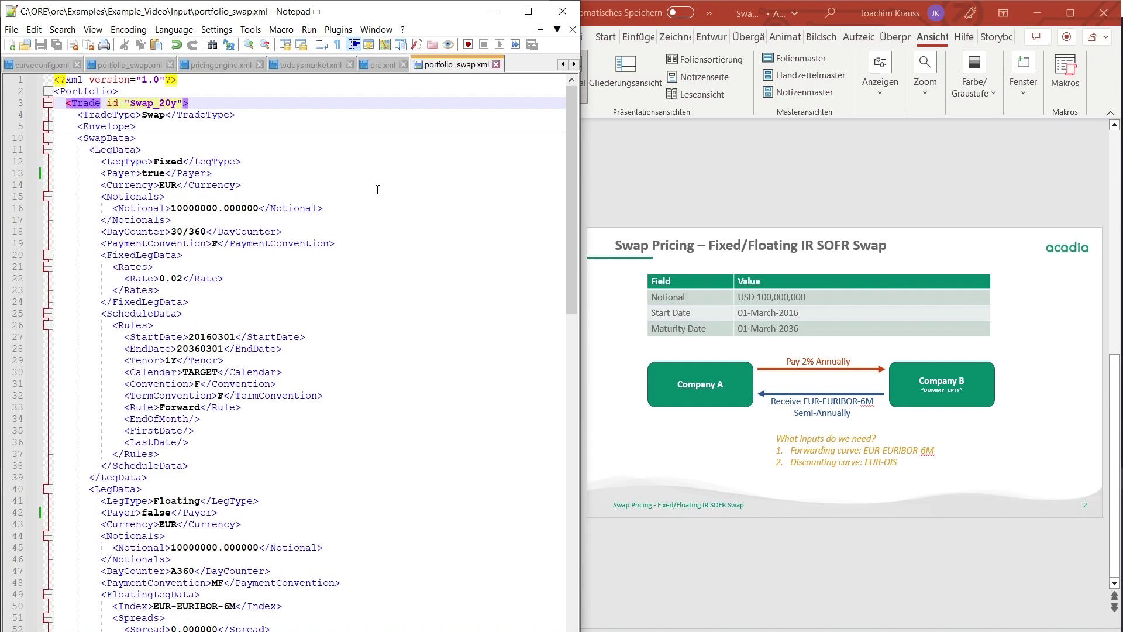
{"action": "left_click", "coordinate": [106, 90]}
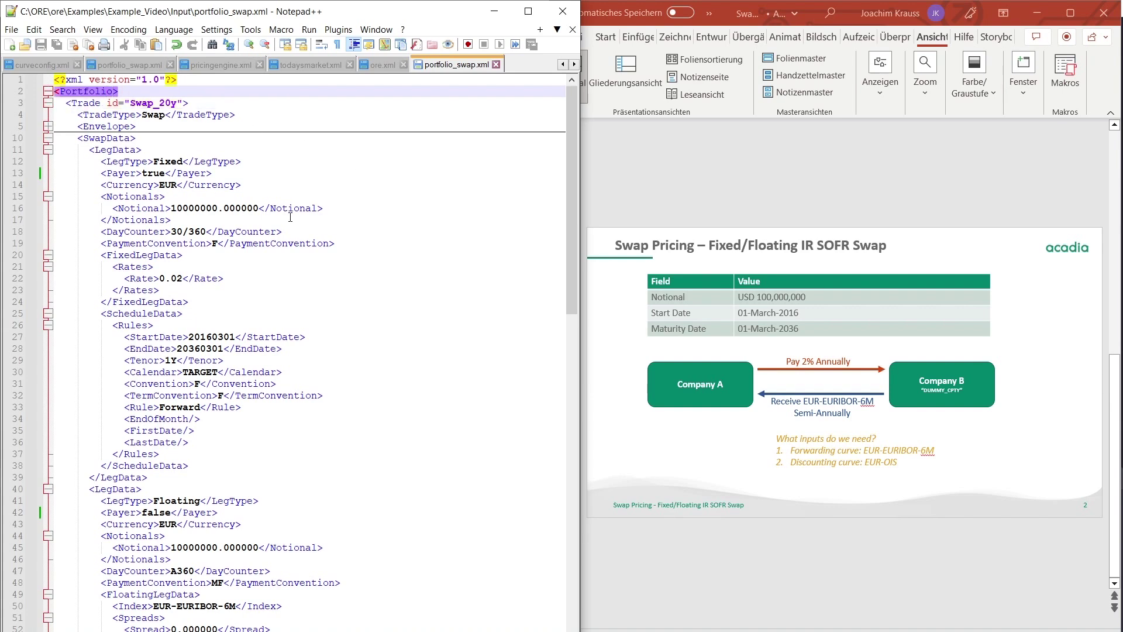
{"action": "left_click", "coordinate": [47, 103]}
{"action": "left_click", "coordinate": [47, 103]}
{"action": "left_click", "coordinate": [80, 138]}
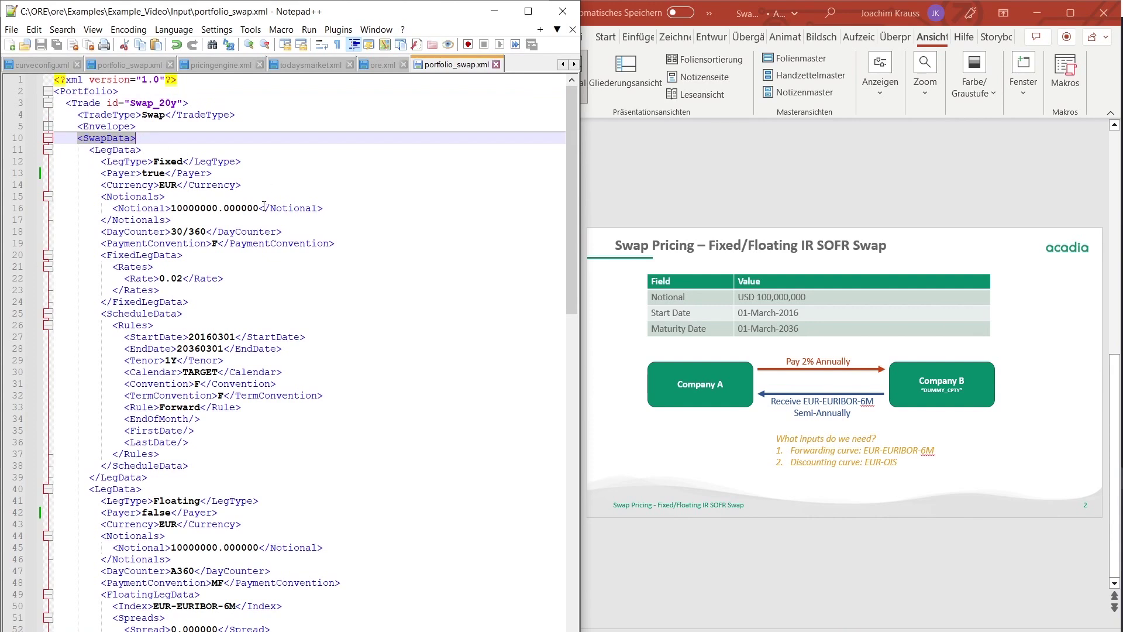
{"action": "left_click", "coordinate": [114, 138]}
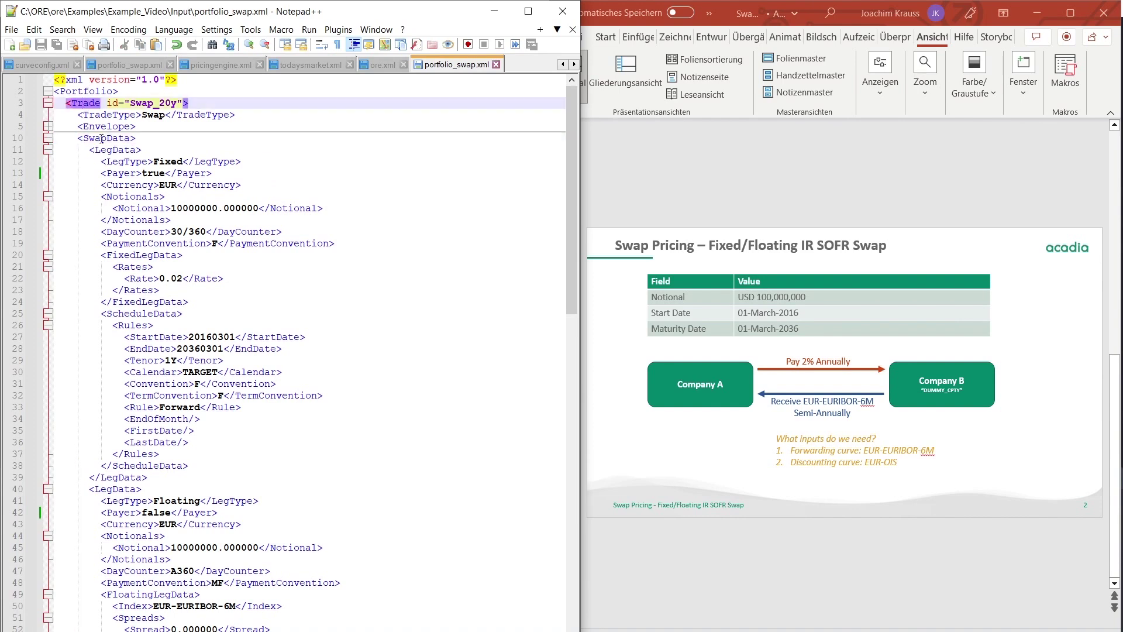
{"action": "left_click", "coordinate": [120, 154]}
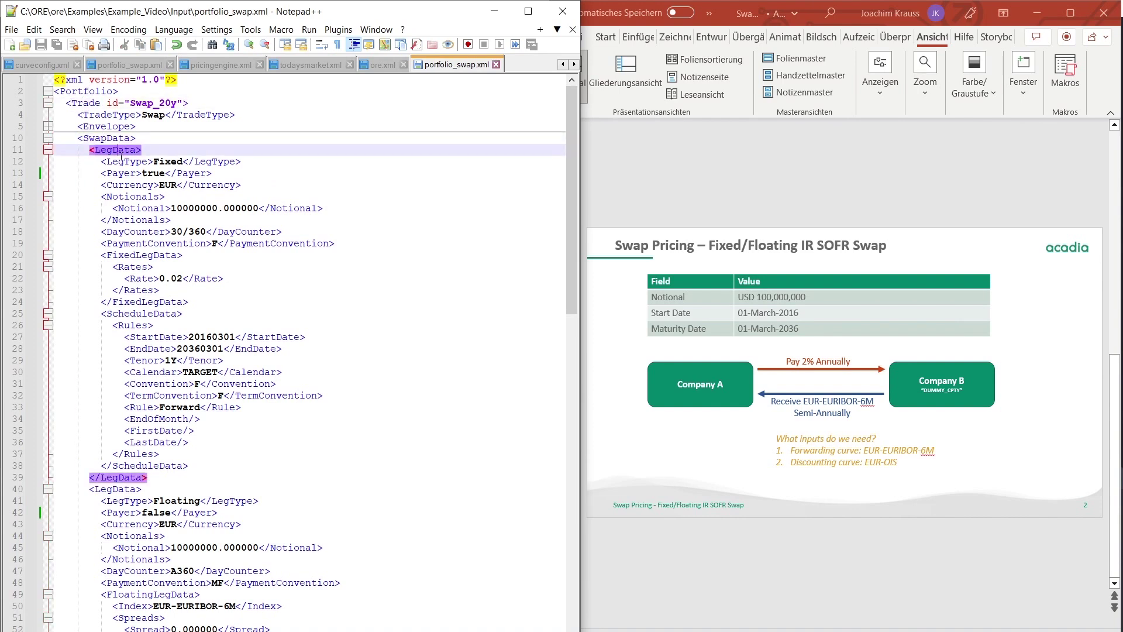
{"action": "scroll", "coordinate": [360, 264], "scroll_direction": "down", "scroll_amount": 6}
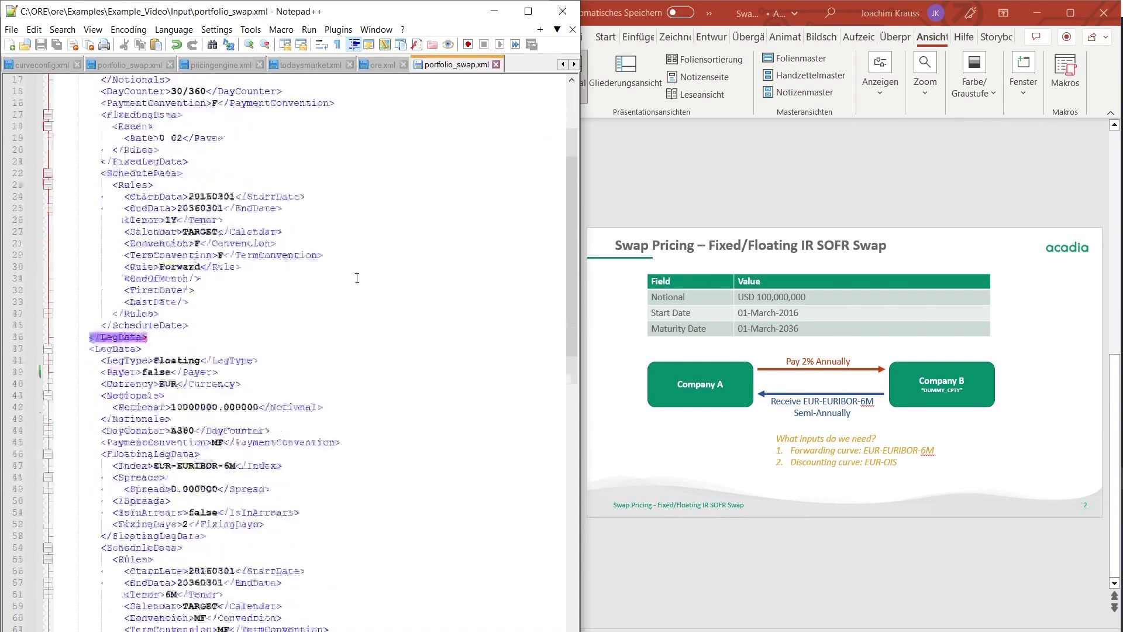
{"action": "double_click", "coordinate": [124, 281]}
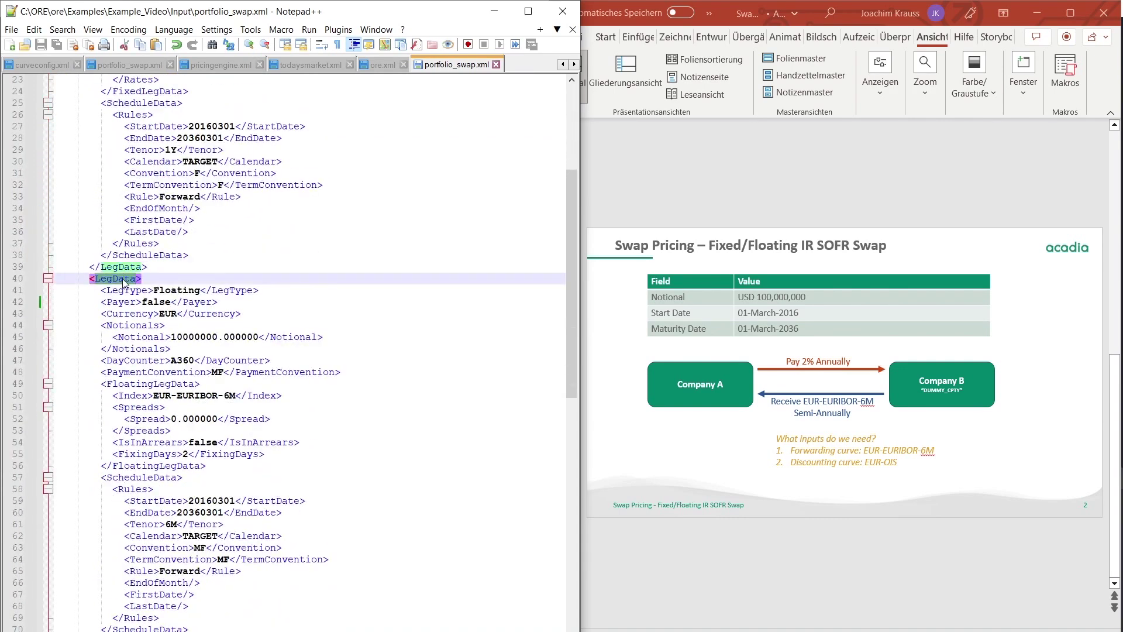
{"action": "scroll", "coordinate": [315, 339], "scroll_direction": "up", "scroll_amount": 6}
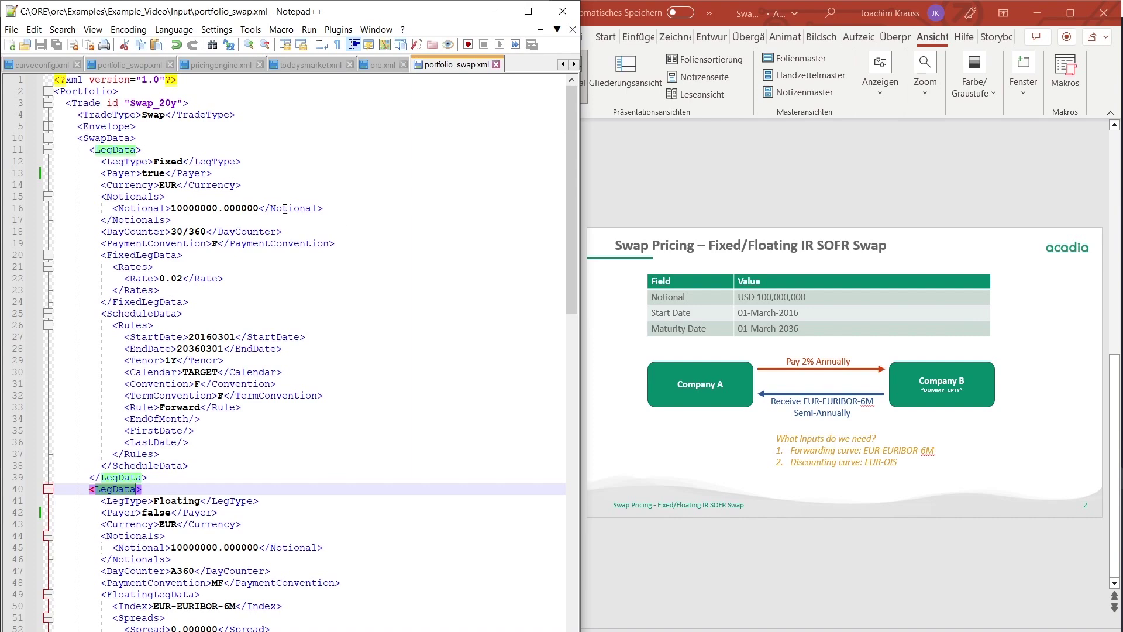
{"action": "double_click", "coordinate": [181, 163]}
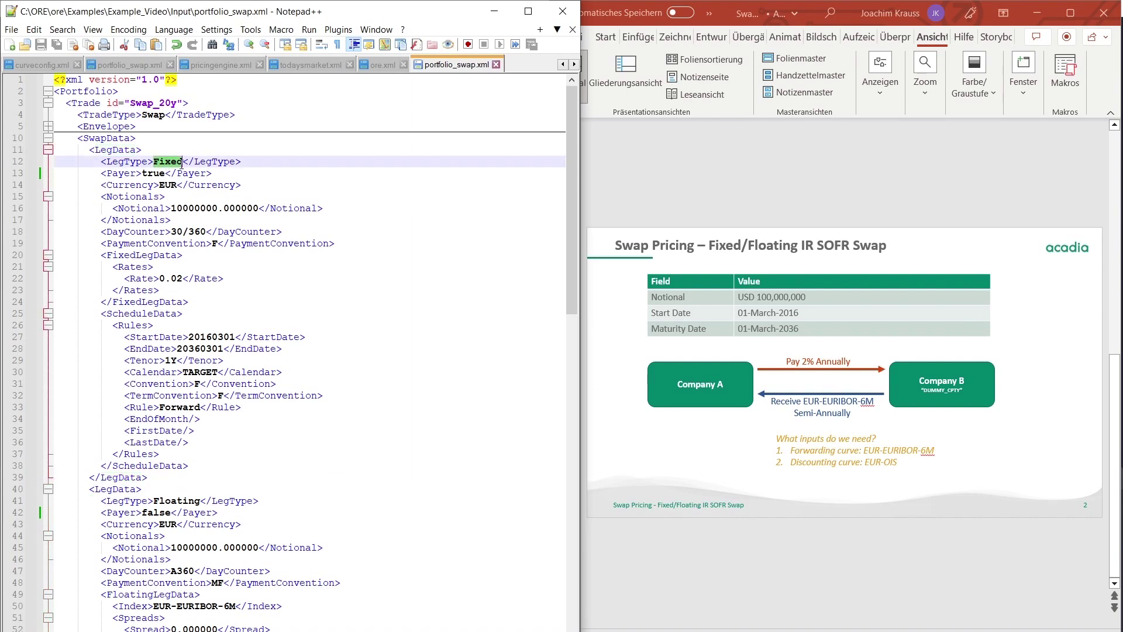
{"action": "left_click", "coordinate": [162, 501]}
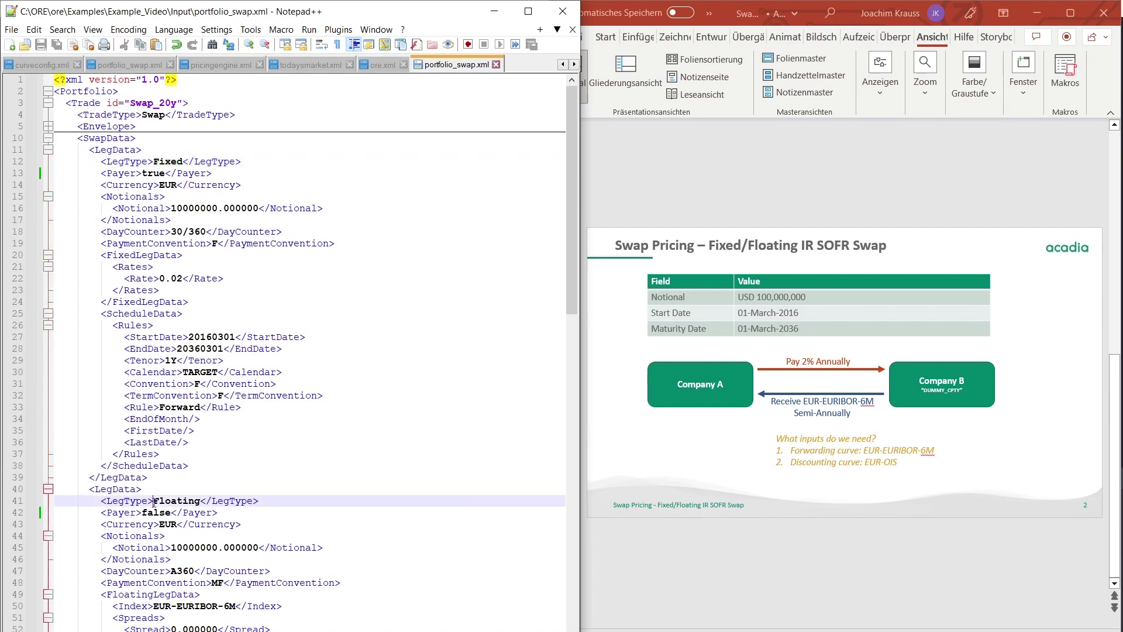
{"action": "left_click", "coordinate": [279, 182]}
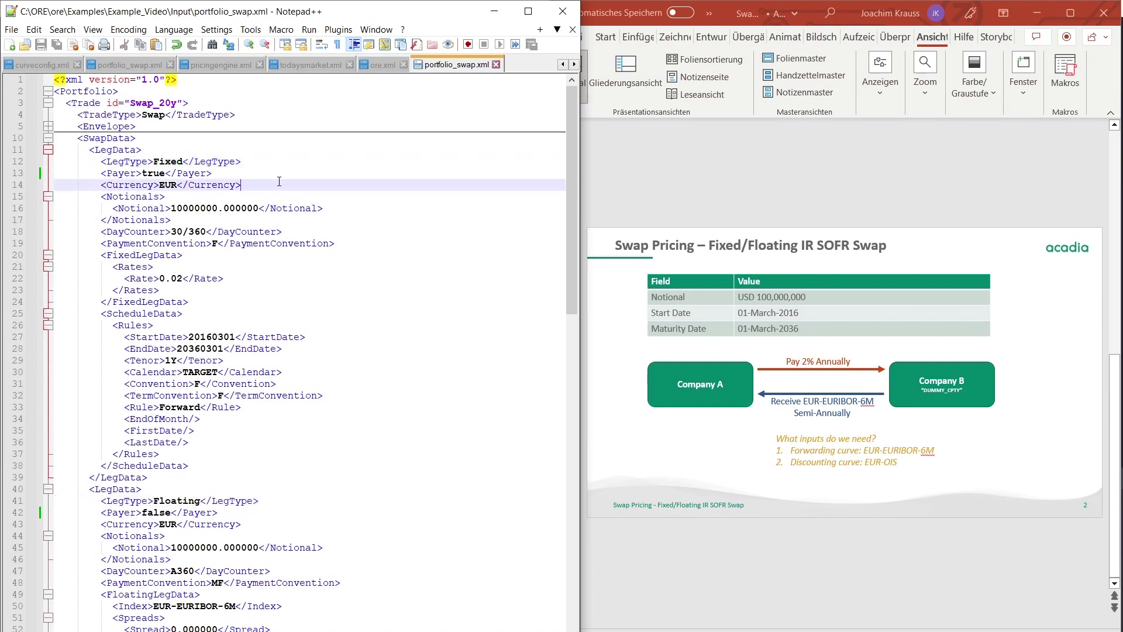
{"action": "left_click", "coordinate": [166, 173]}
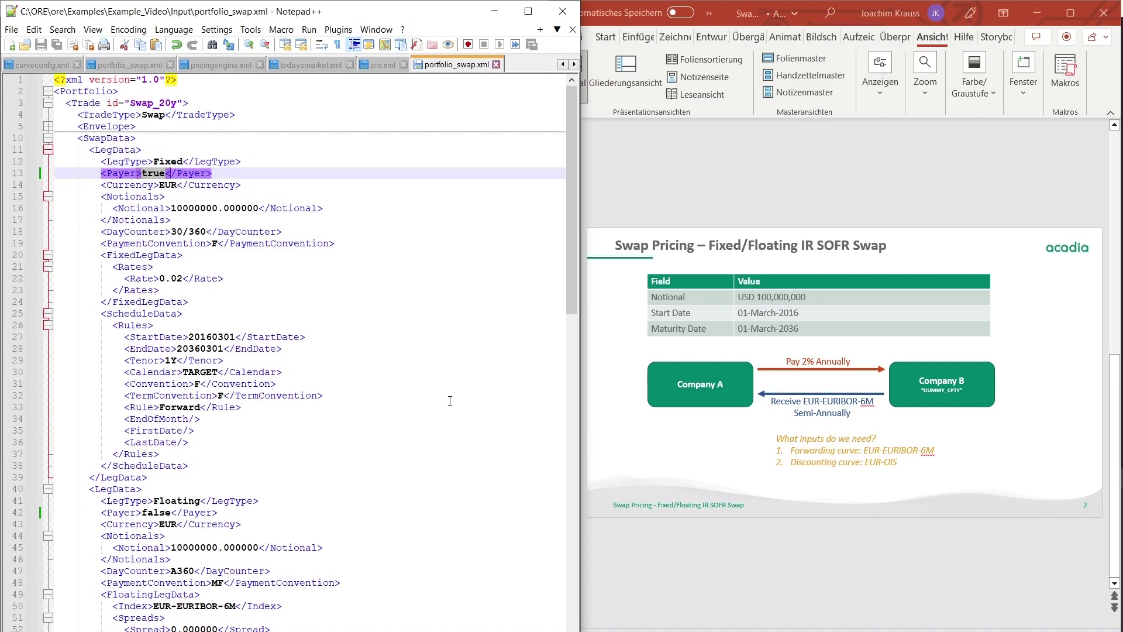
{"action": "scroll", "coordinate": [408, 354], "scroll_direction": "down", "scroll_amount": 2}
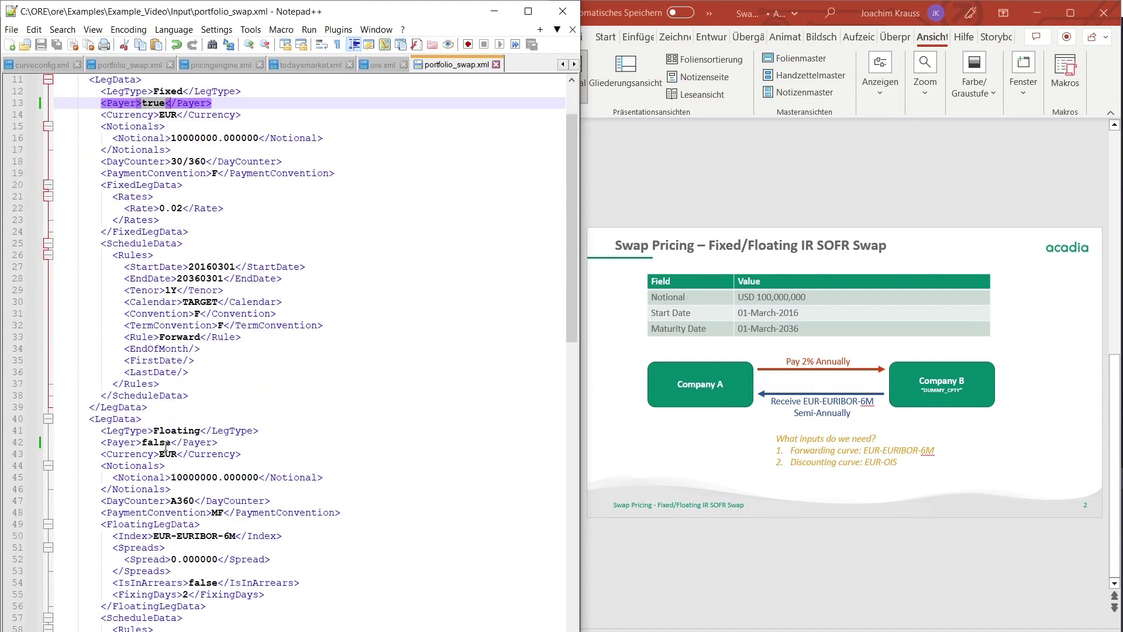
{"action": "scroll", "coordinate": [331, 404], "scroll_direction": "up", "scroll_amount": 2}
{"action": "left_click", "coordinate": [343, 323]}
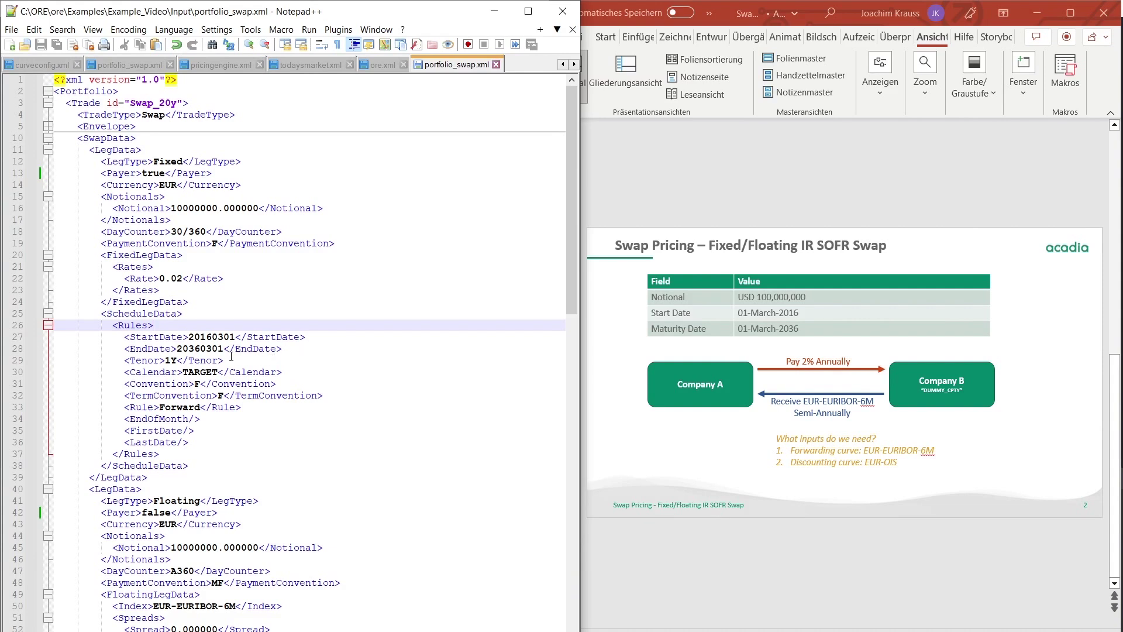
{"action": "double_click", "coordinate": [170, 360]}
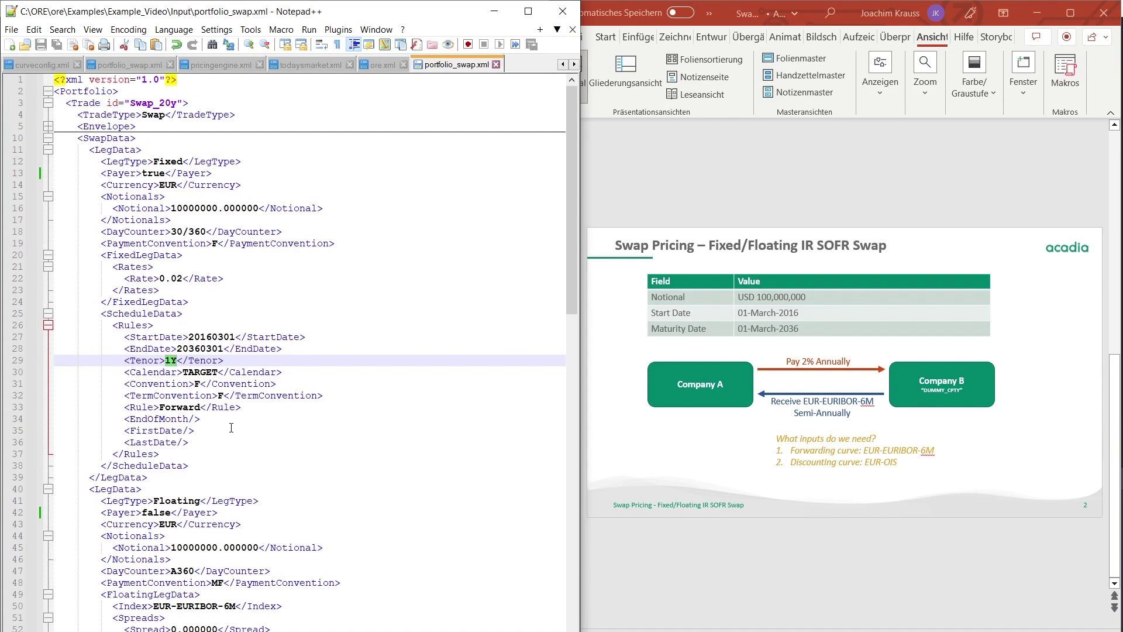
{"action": "left_click", "coordinate": [208, 372]}
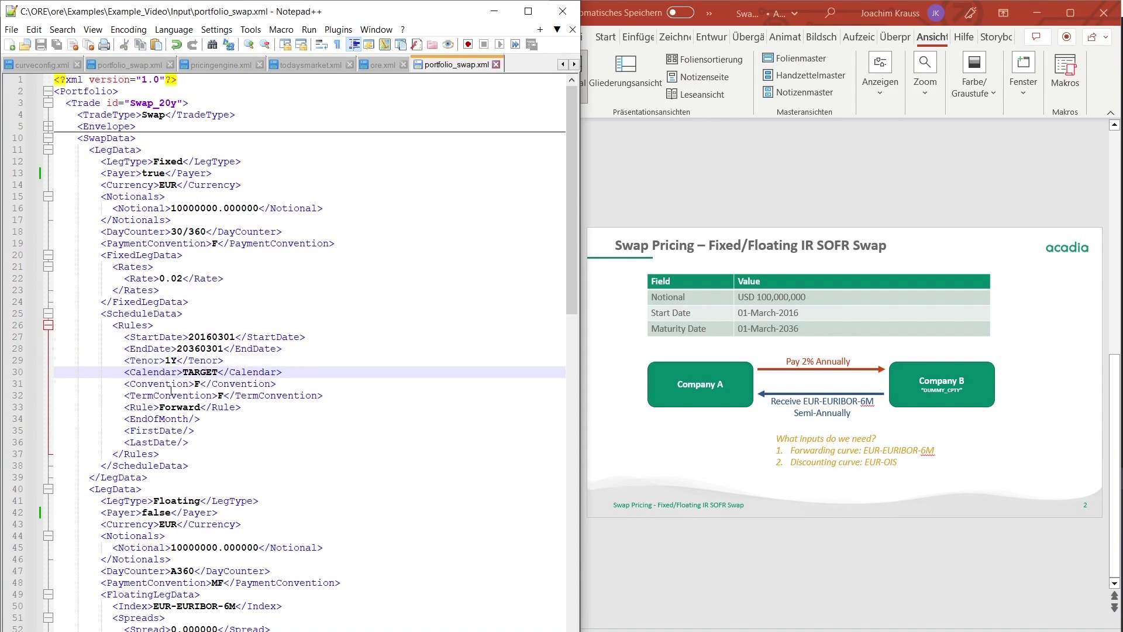
{"action": "left_click", "coordinate": [171, 387]}
{"action": "key", "text": "Home"}
{"action": "key", "text": "shift+End"}
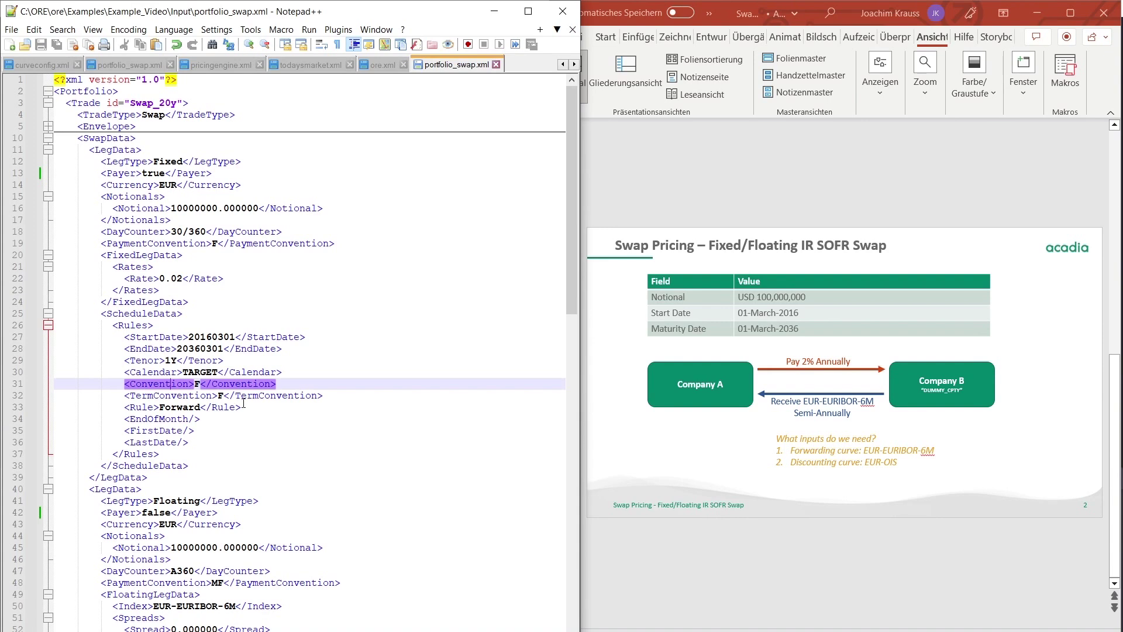
{"action": "left_click", "coordinate": [244, 406]}
{"action": "left_click", "coordinate": [188, 407]}
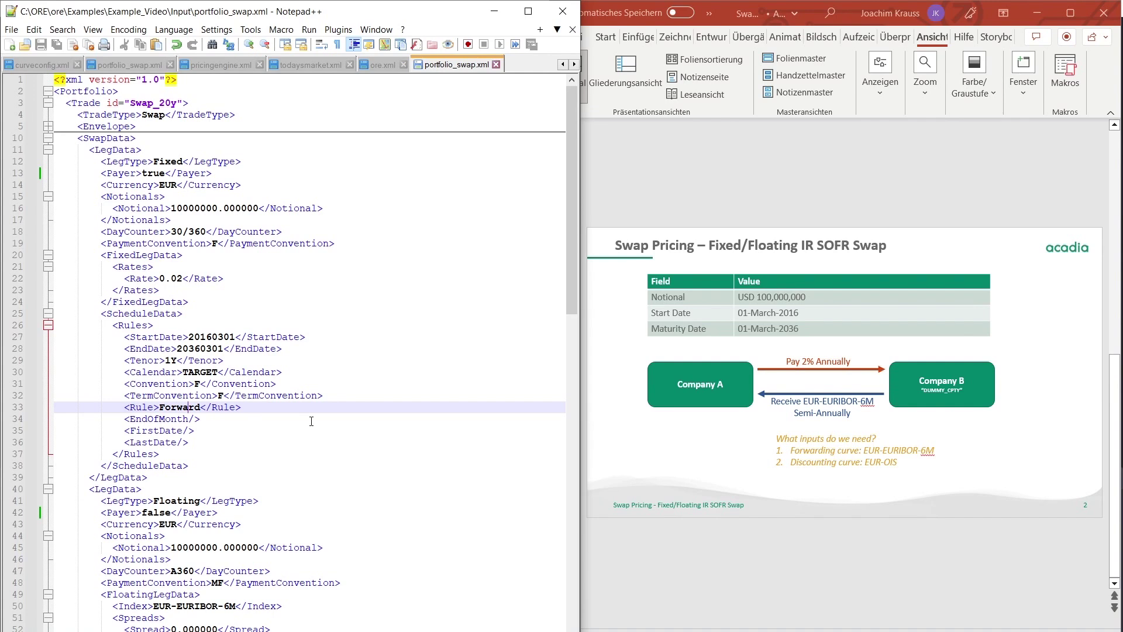
Scroll to the floating leg and point out its notional and A360 day counter
{"action": "scroll", "coordinate": [311, 421], "scroll_direction": "down", "scroll_amount": 6}
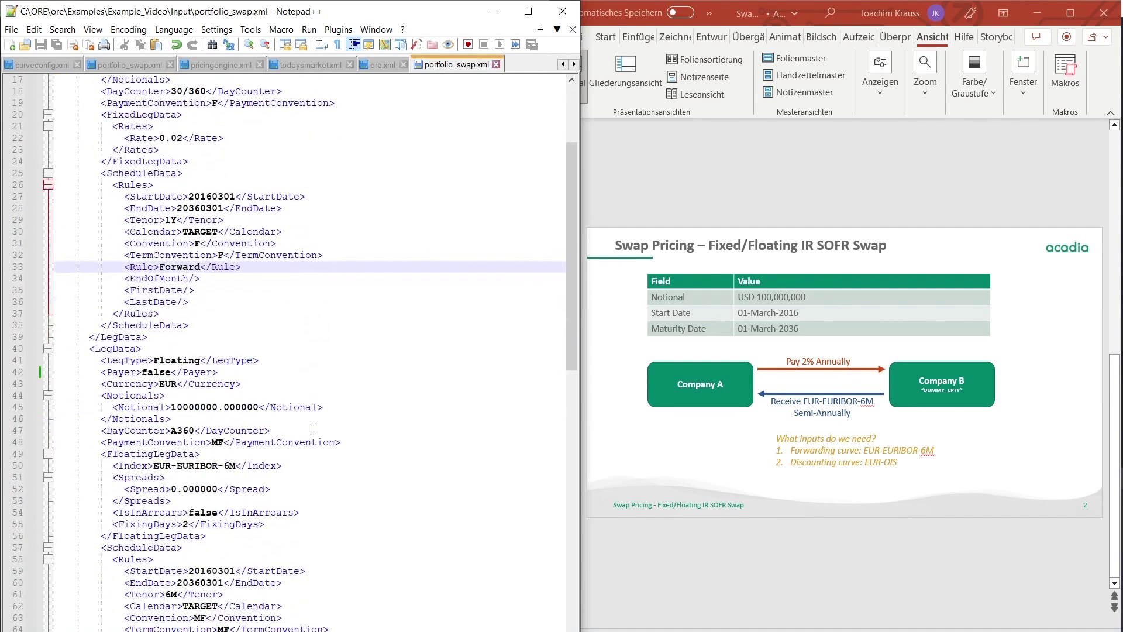
{"action": "scroll", "coordinate": [310, 433], "scroll_direction": "down", "scroll_amount": 2}
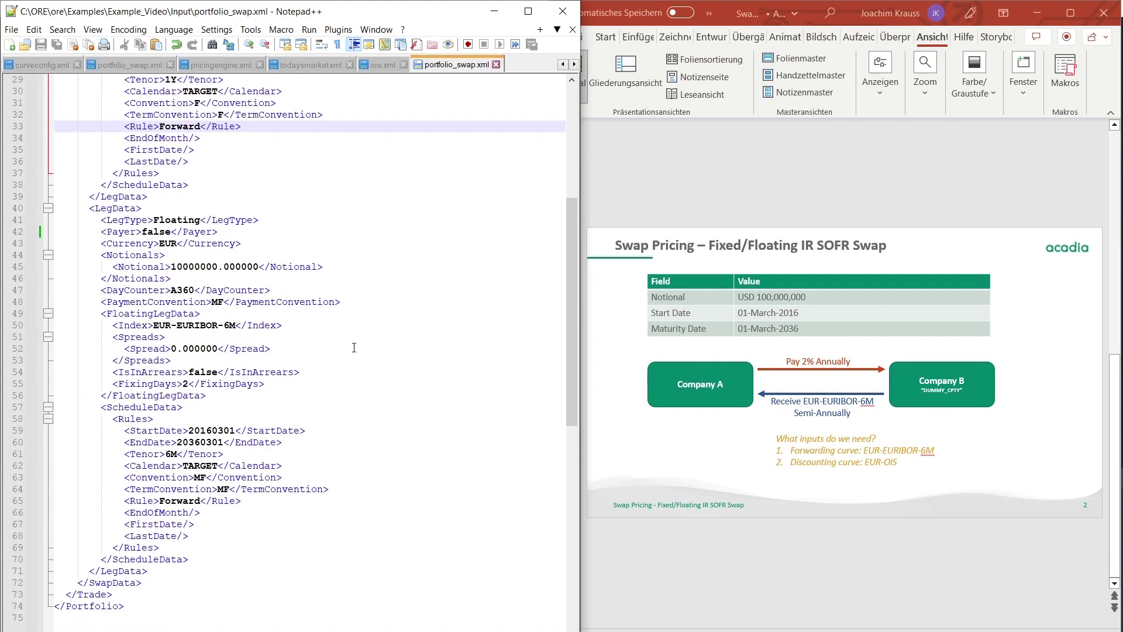
{"action": "left_click", "coordinate": [200, 269]}
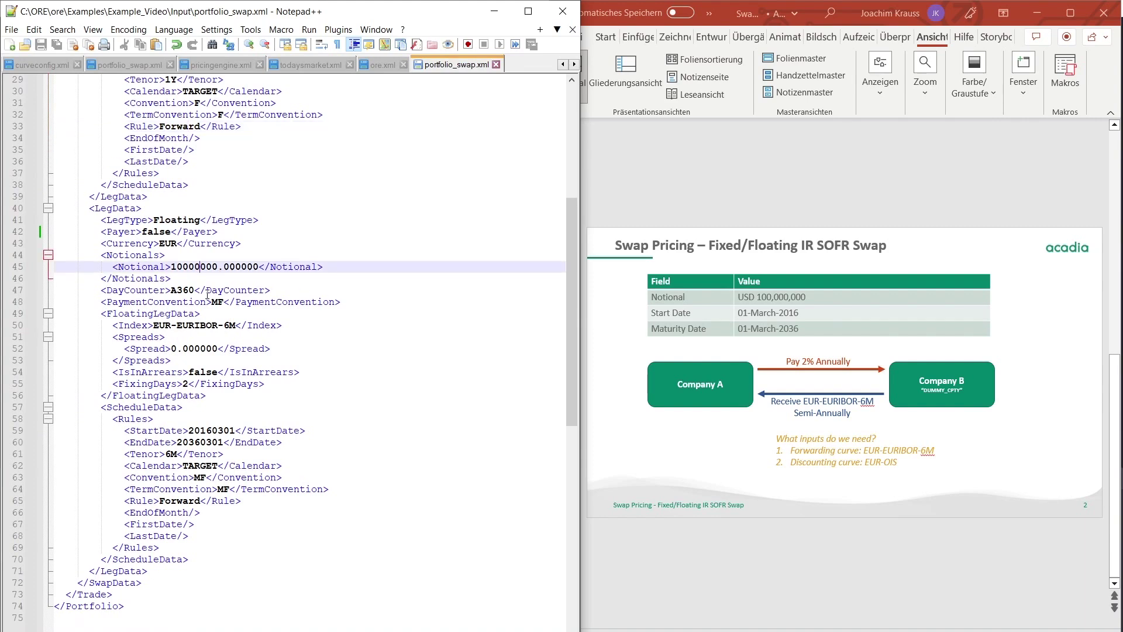
{"action": "left_click", "coordinate": [183, 291]}
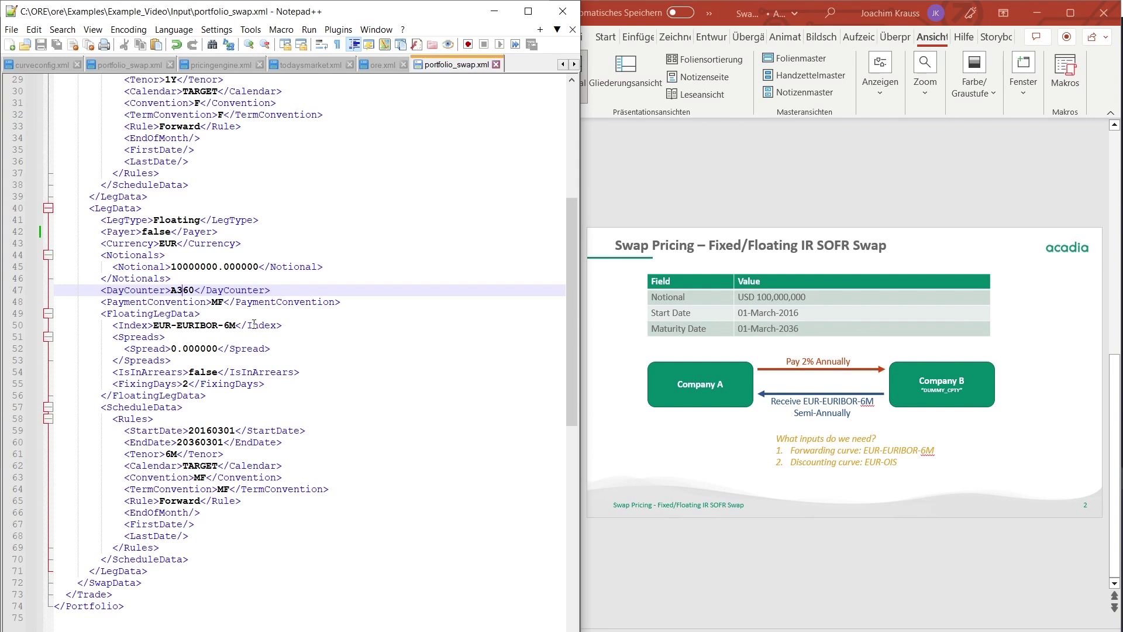
Highlight the EUR-EURIBOR-6M index, the 0.000000 spread and the IsInArrears false flag
{"action": "left_click_drag", "start_coordinate": [236, 325], "coordinate": [158, 326]}
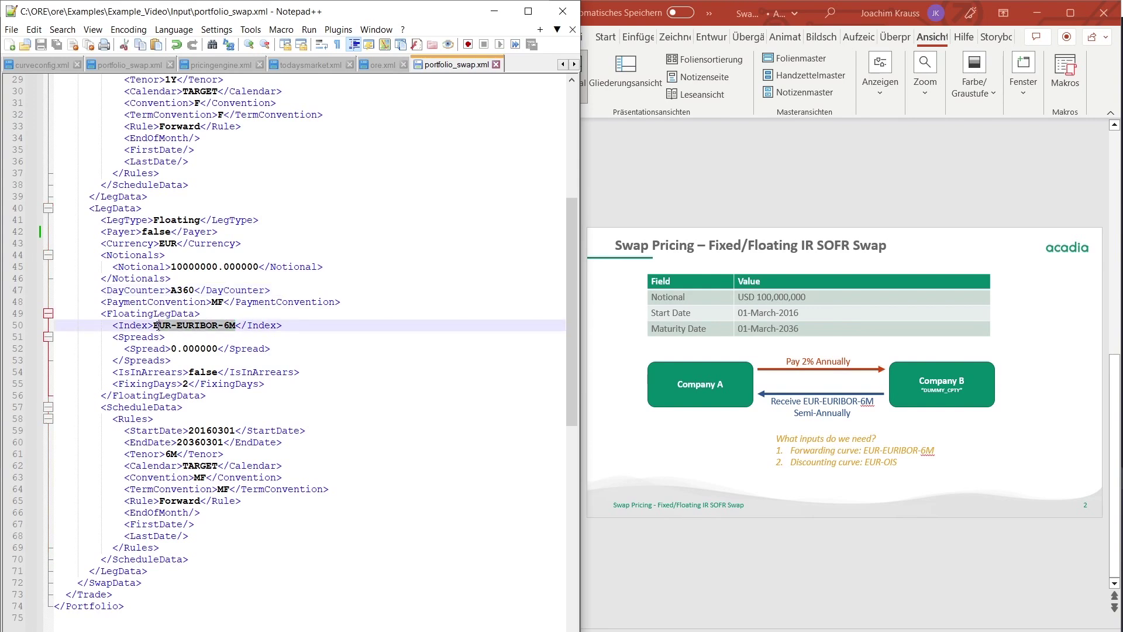
{"action": "left_click", "coordinate": [188, 348]}
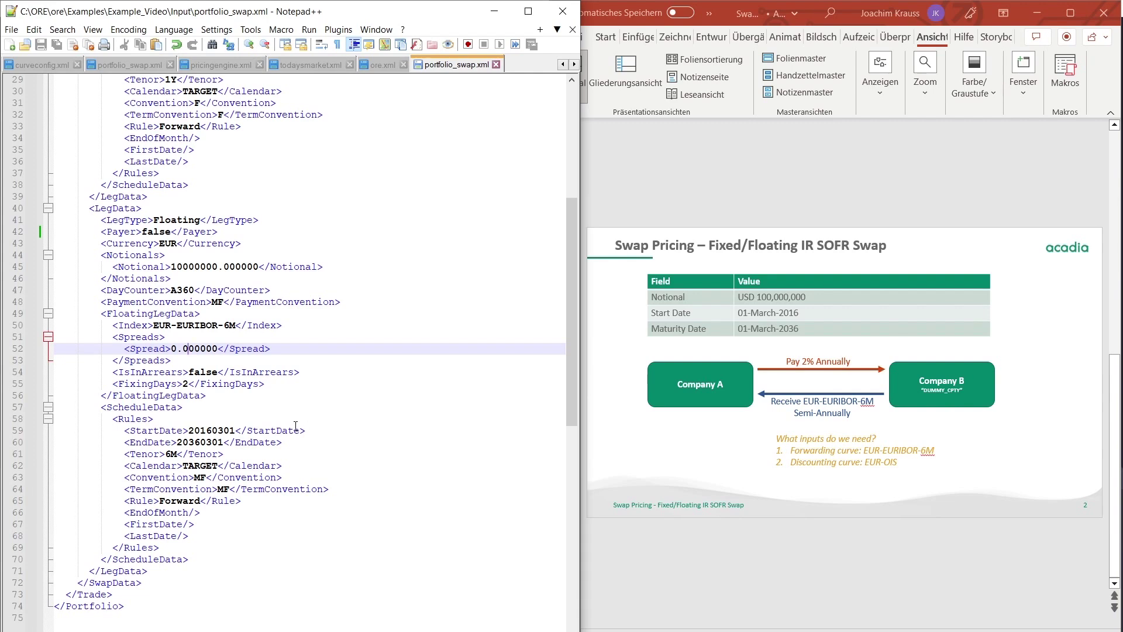
{"action": "left_click", "coordinate": [206, 373]}
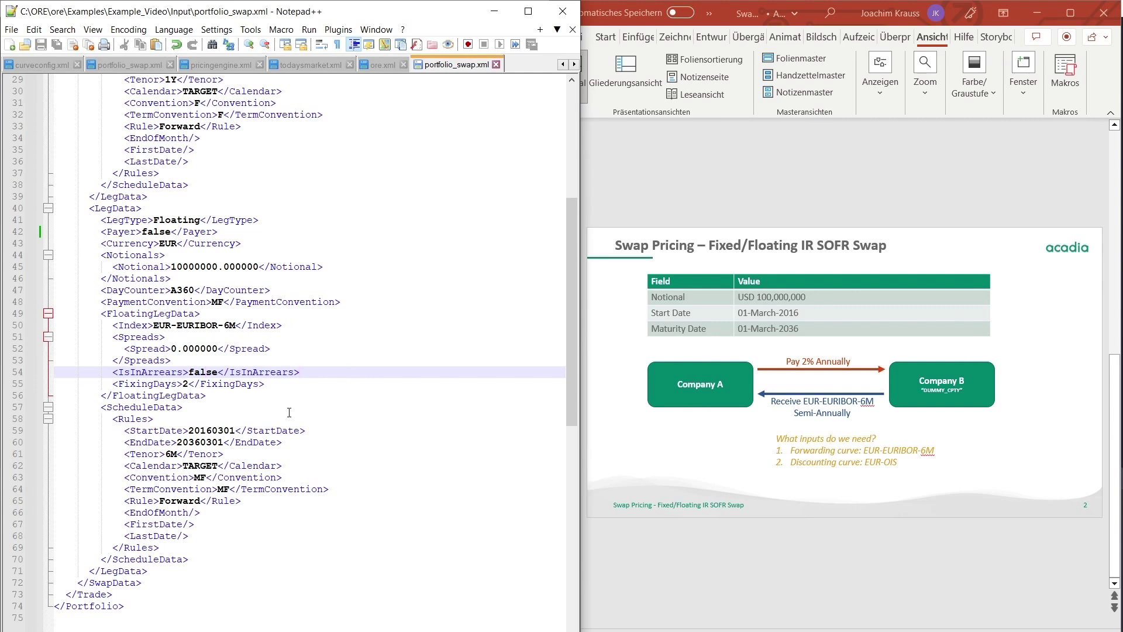
{"action": "scroll", "coordinate": [289, 413], "scroll_direction": "down", "scroll_amount": 1}
{"action": "scroll", "coordinate": [228, 403], "scroll_direction": "up", "scroll_amount": 4}
{"action": "scroll", "coordinate": [229, 403], "scroll_direction": "down", "scroll_amount": 3}
{"action": "scroll", "coordinate": [337, 442], "scroll_direction": "up", "scroll_amount": 4}
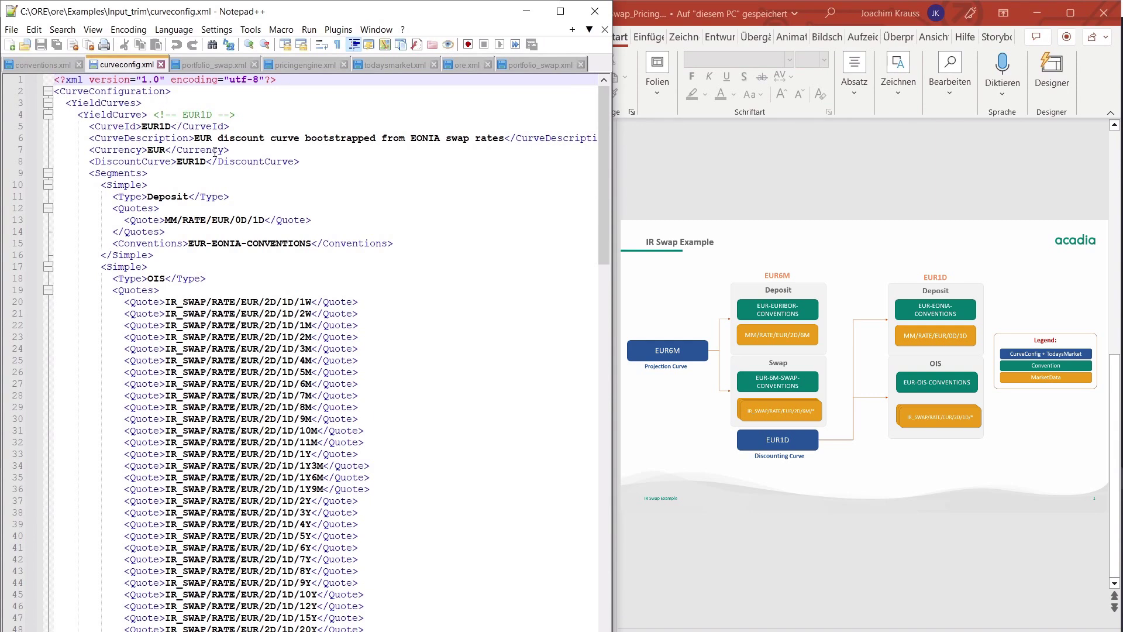
Scroll through the EUR1D and EUR6M curve definitions and back to the top of curveconfig.xml
{"action": "scroll", "coordinate": [215, 153], "scroll_direction": "down", "scroll_amount": 16}
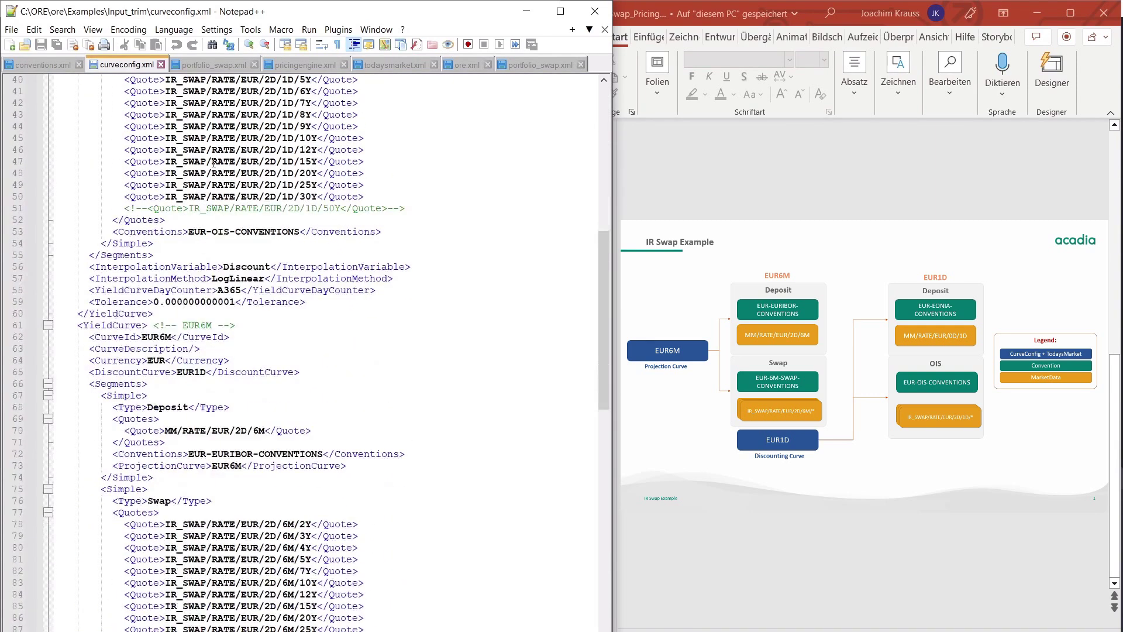
{"action": "scroll", "coordinate": [215, 162], "scroll_direction": "down", "scroll_amount": 6}
{"action": "scroll", "coordinate": [214, 162], "scroll_direction": "up", "scroll_amount": 10}
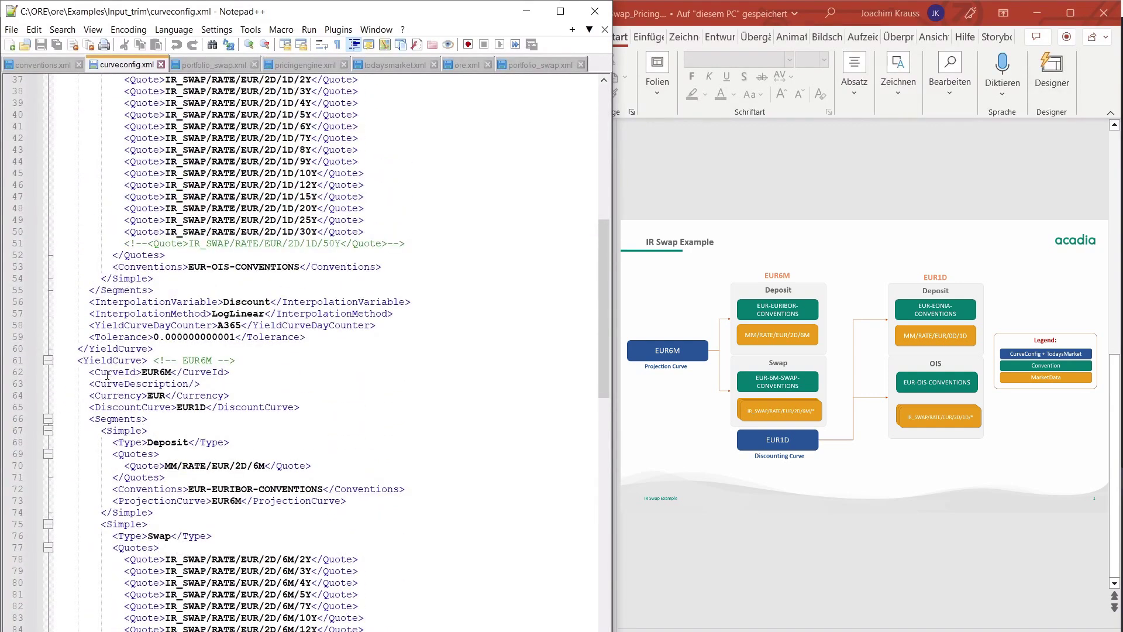
{"action": "scroll", "coordinate": [107, 375], "scroll_direction": "up", "scroll_amount": 12}
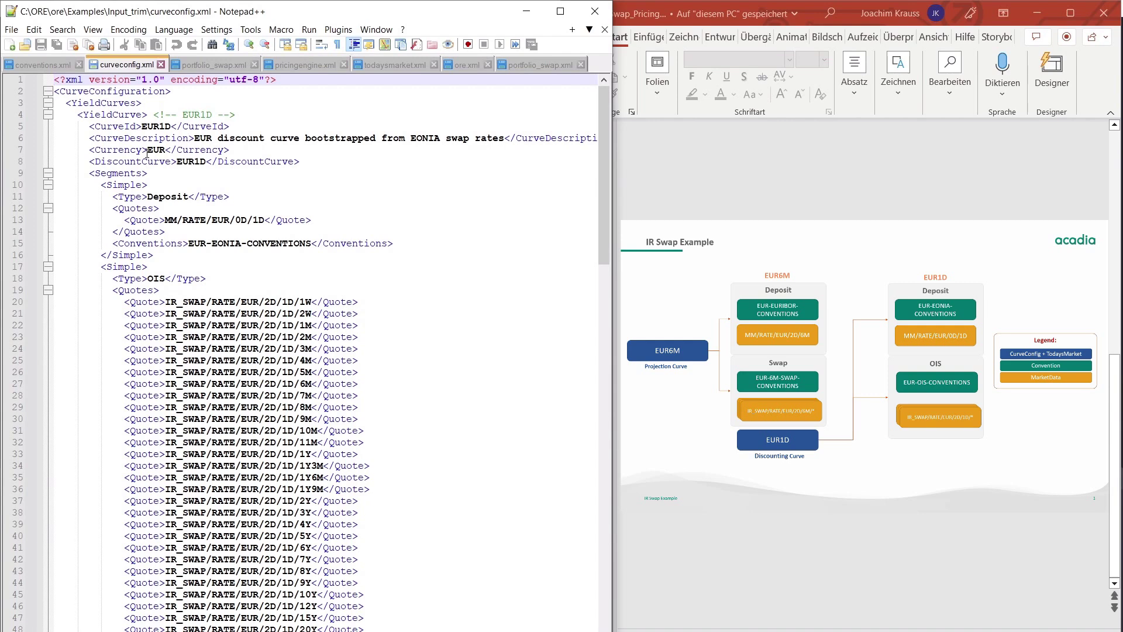
Point out EUR1D's EUR currency, its Deposit segment and the MM/RATE/EUR/0D/1D quote
{"action": "mouse_move", "coordinate": [147, 154]}
{"action": "left_mouse_down"}
{"action": "mouse_move", "coordinate": [164, 153]}
{"action": "mouse_move", "coordinate": [143, 126]}
{"action": "mouse_move", "coordinate": [170, 127]}
{"action": "left_mouse_up"}
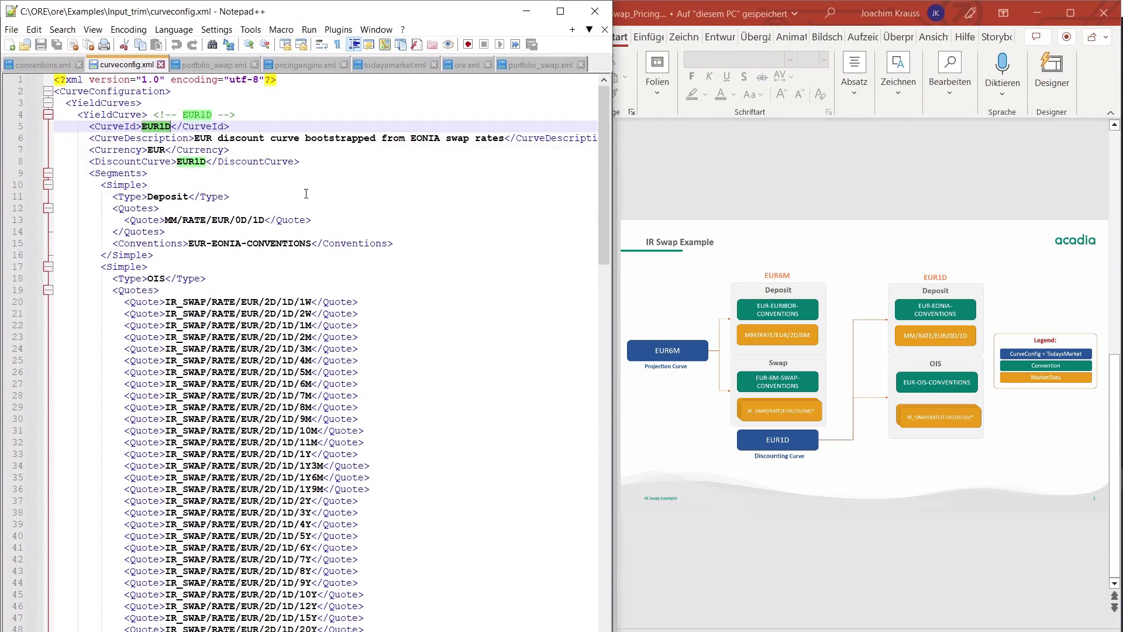
{"action": "left_click", "coordinate": [232, 200]}
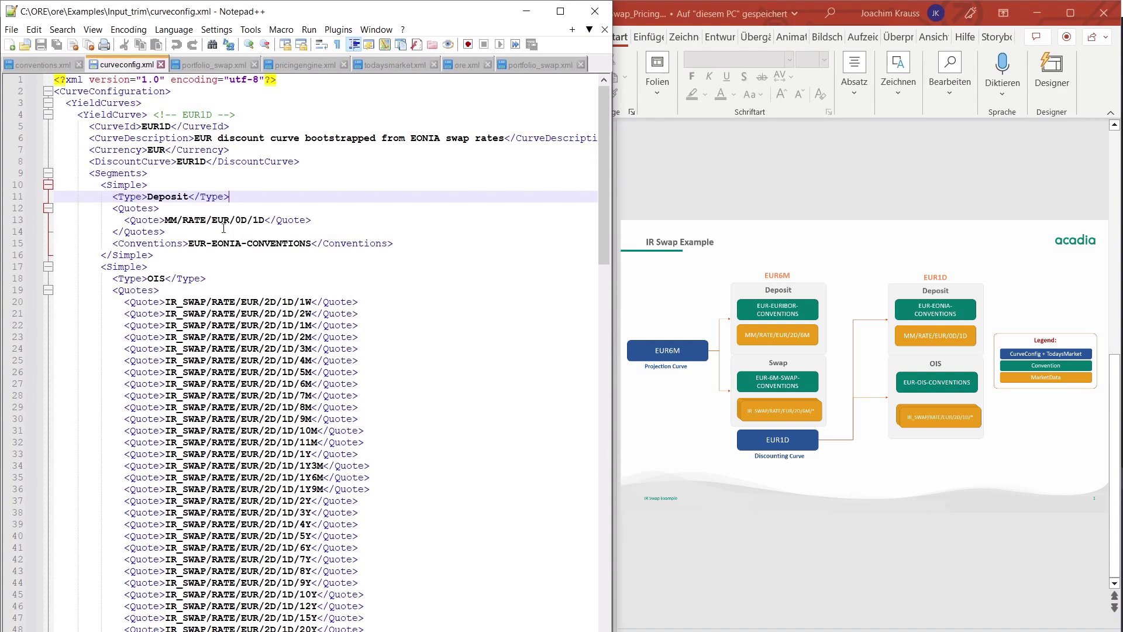
{"action": "left_click_drag", "start_coordinate": [164, 220], "coordinate": [263, 217]}
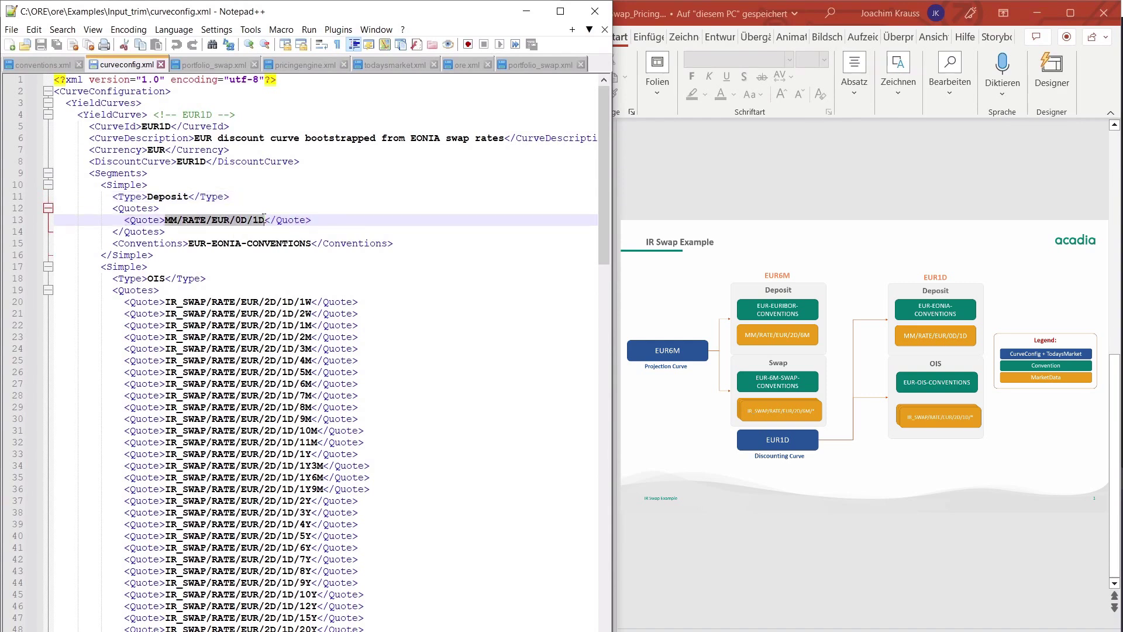
Select EUR1D's block of OIS swap quotes from 1W to 30Y
{"action": "scroll", "coordinate": [314, 266], "scroll_direction": "down", "scroll_amount": 2}
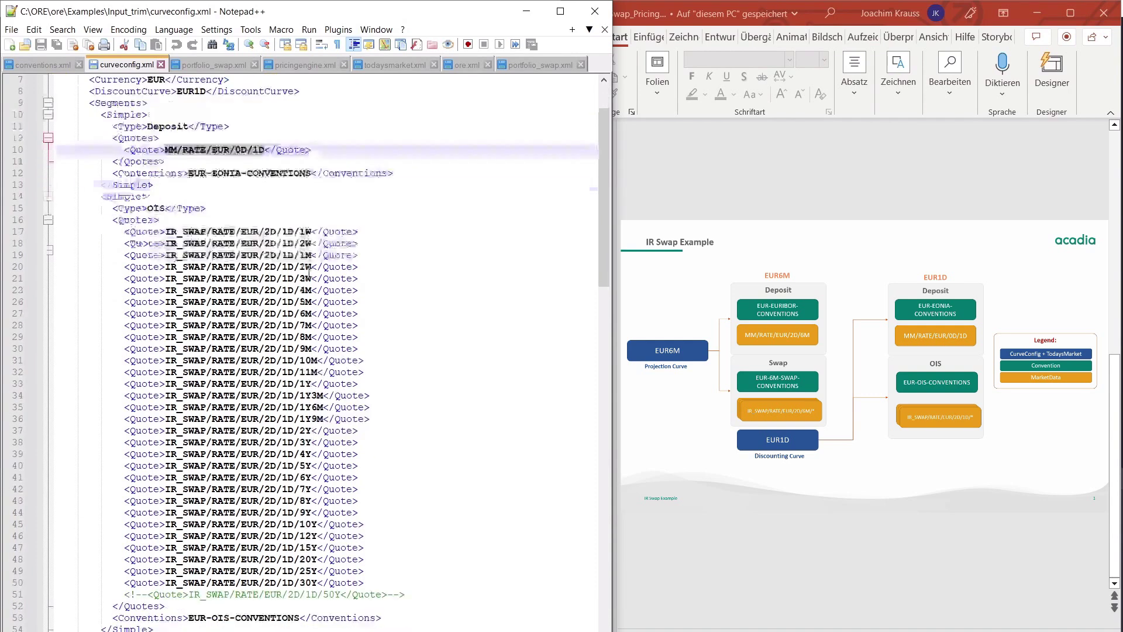
{"action": "left_click_drag", "start_coordinate": [166, 231], "coordinate": [365, 583]}
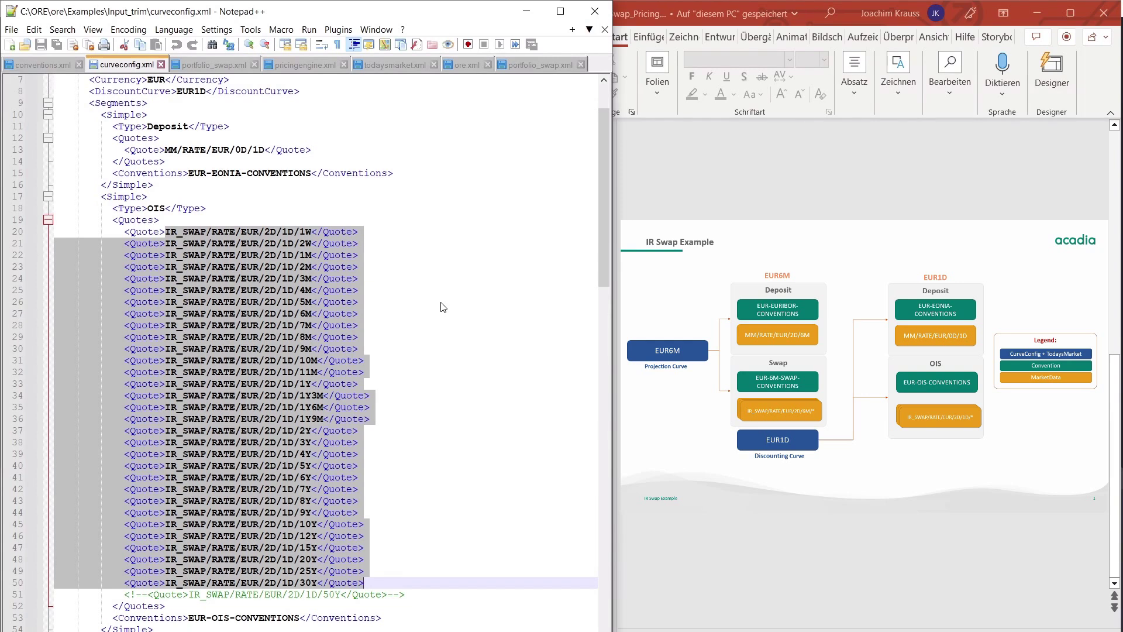
{"action": "scroll", "coordinate": [442, 307], "scroll_direction": "down", "scroll_amount": 3}
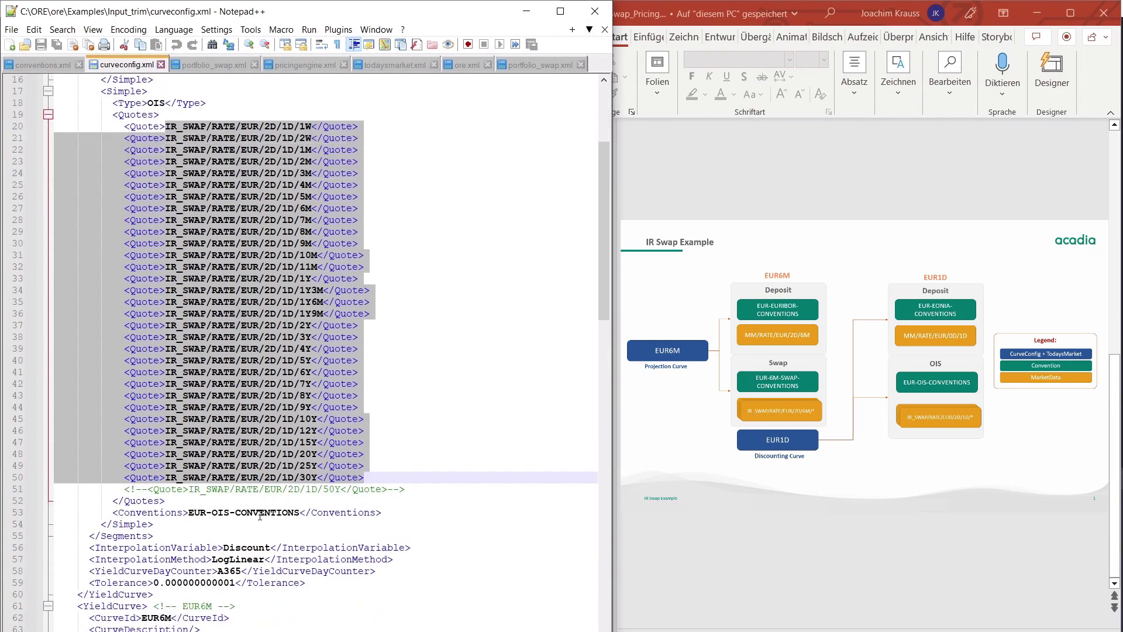
{"action": "scroll", "coordinate": [265, 513], "scroll_direction": "down", "scroll_amount": 7}
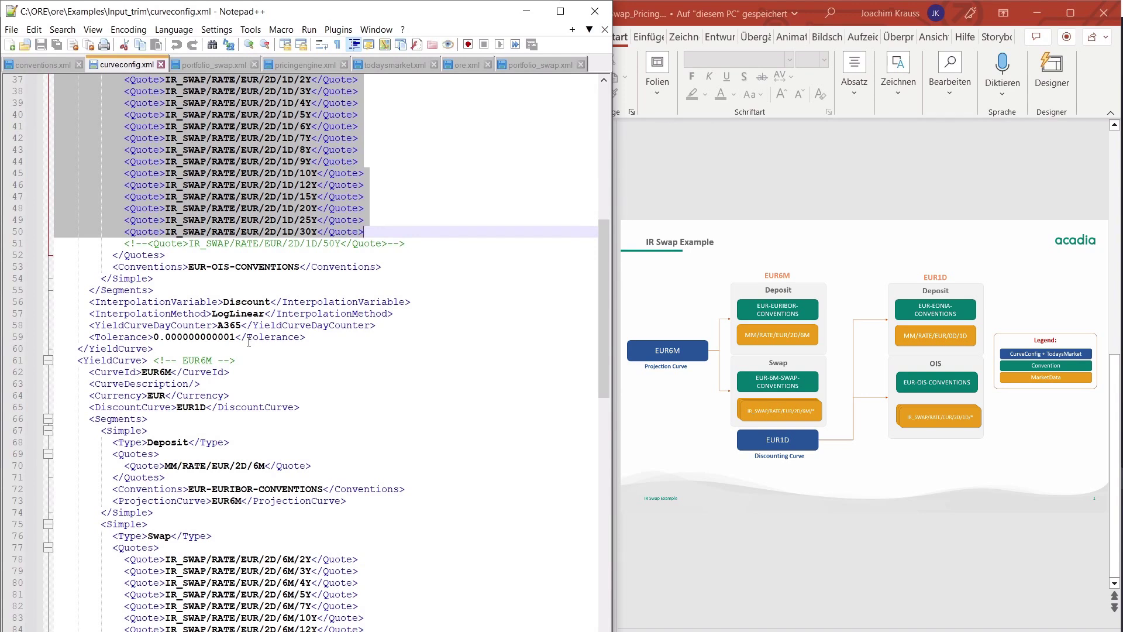
{"action": "scroll", "coordinate": [279, 342], "scroll_direction": "down", "scroll_amount": 2}
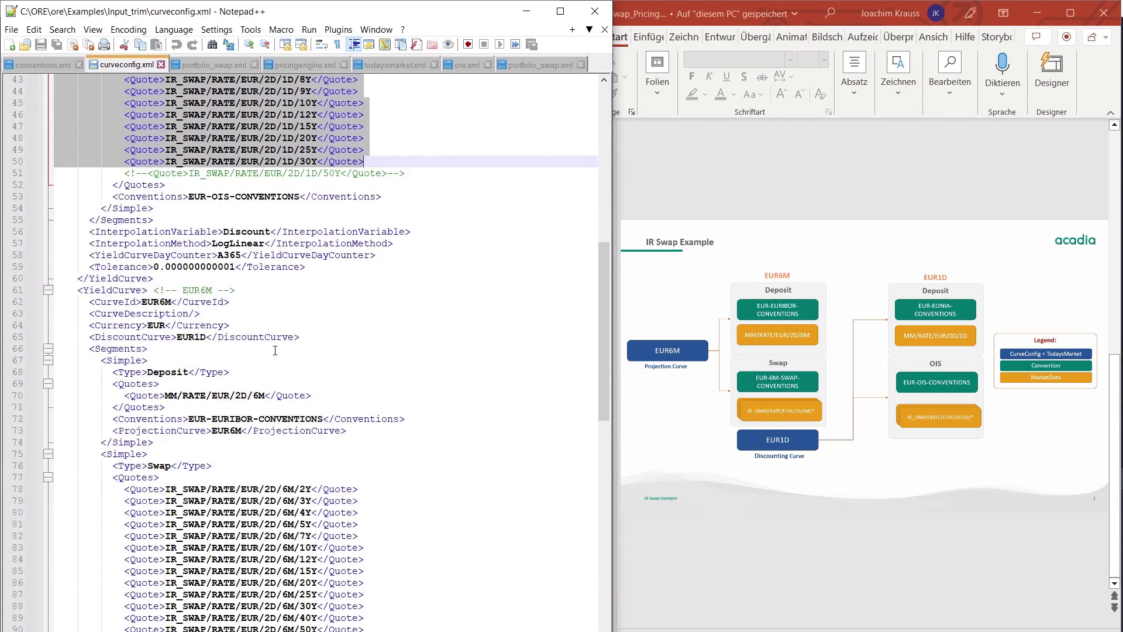
Point out the EUR6M curve id and currency, then return to the top of the file
{"action": "left_click", "coordinate": [155, 302]}
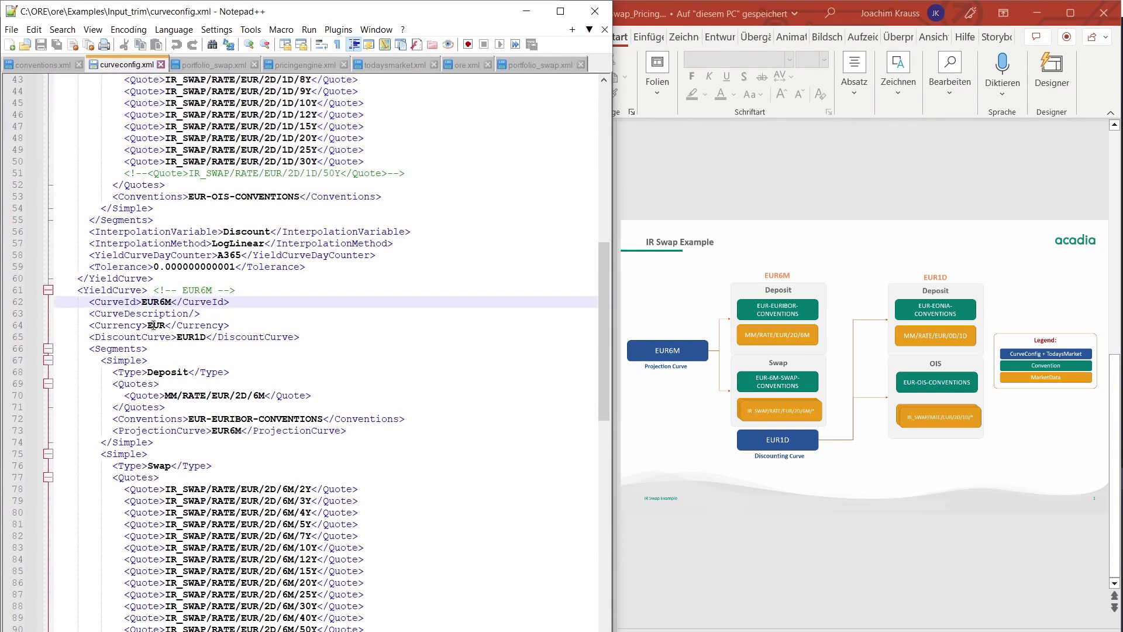
{"action": "left_click", "coordinate": [152, 325]}
{"action": "left_click", "coordinate": [159, 302]}
{"action": "key", "text": "ctrl+Home"}
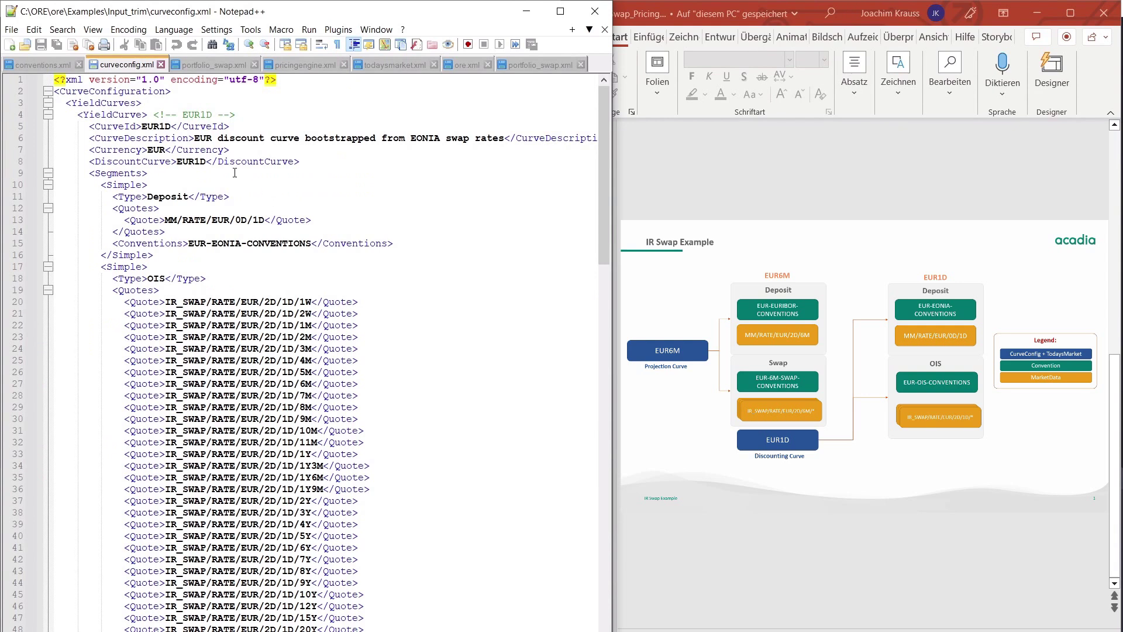
Highlight every EUR1D occurrence, including EUR6M's EUR1D discount curve
{"action": "double_click", "coordinate": [178, 162]}
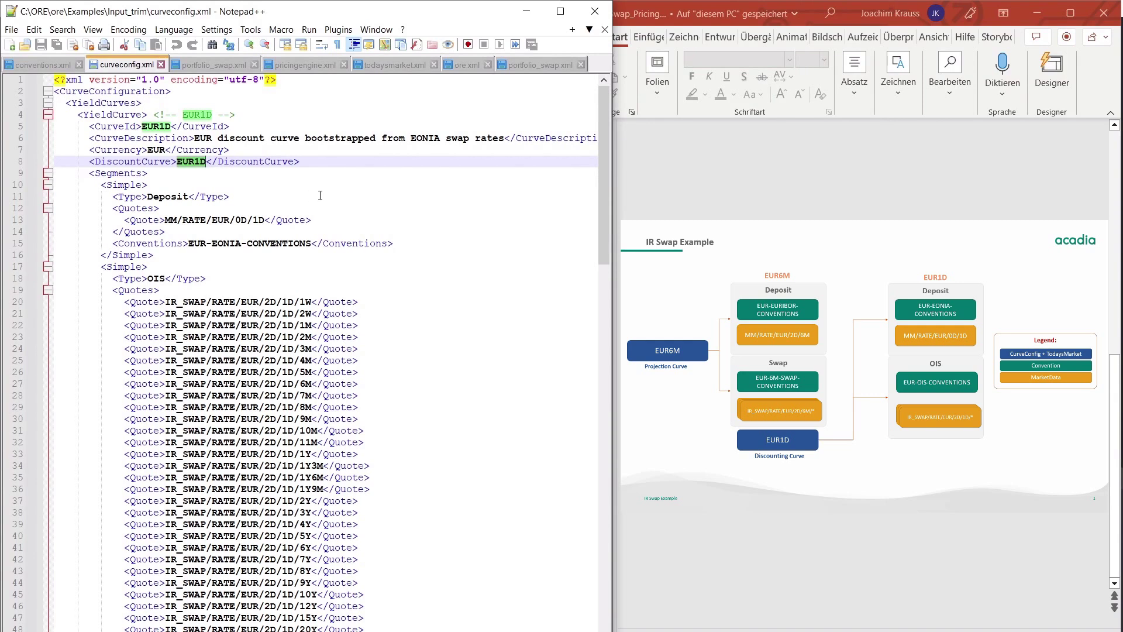
{"action": "scroll", "coordinate": [320, 195], "scroll_direction": "down", "scroll_amount": 18}
{"action": "scroll", "coordinate": [310, 242], "scroll_direction": "up", "scroll_amount": 2}
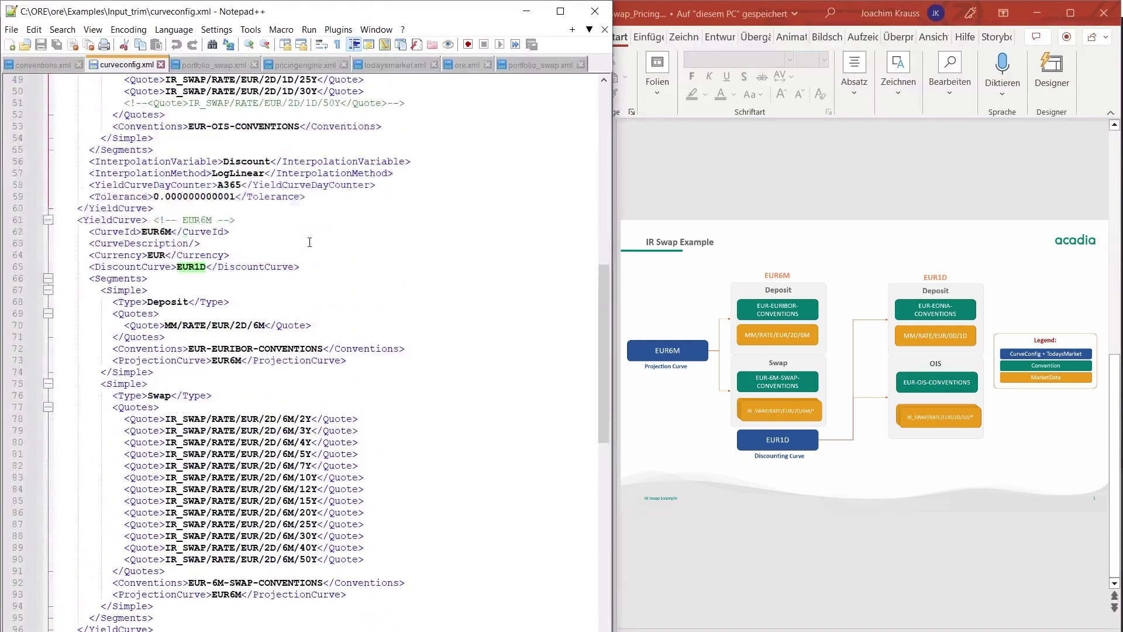
{"action": "left_click", "coordinate": [194, 266]}
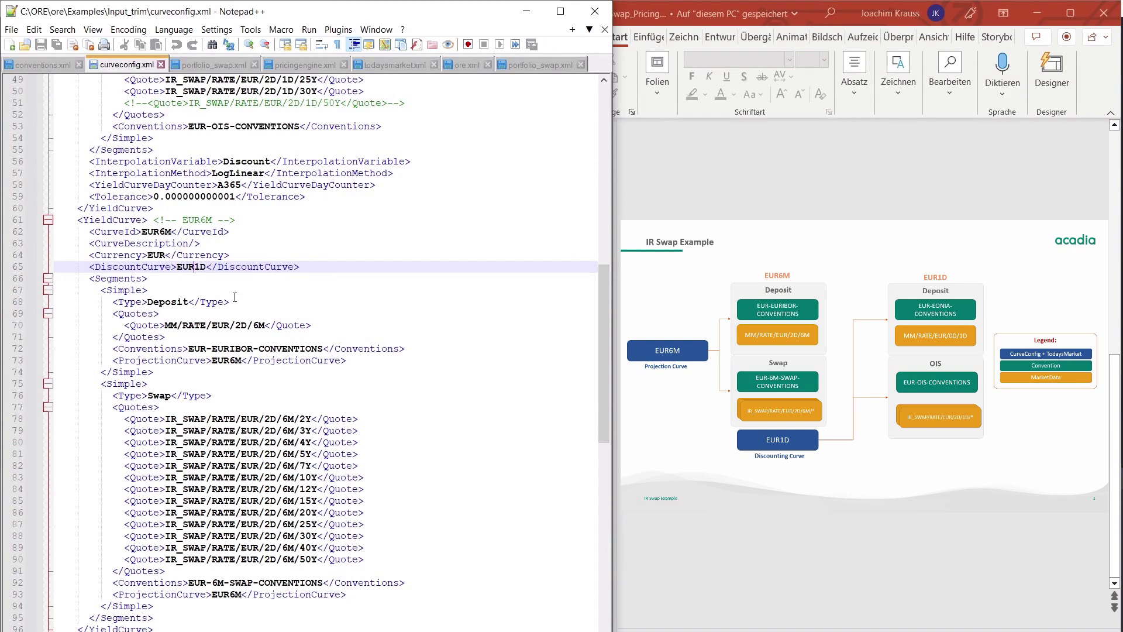
Mark EUR6M's MM/RATE/EUR/2D/6M deposit and 3Y–40Y swap quotes, then switch to conventions.xml
{"action": "left_click_drag", "start_coordinate": [166, 326], "coordinate": [265, 326]}
{"action": "scroll", "coordinate": [298, 407], "scroll_direction": "down", "scroll_amount": 1}
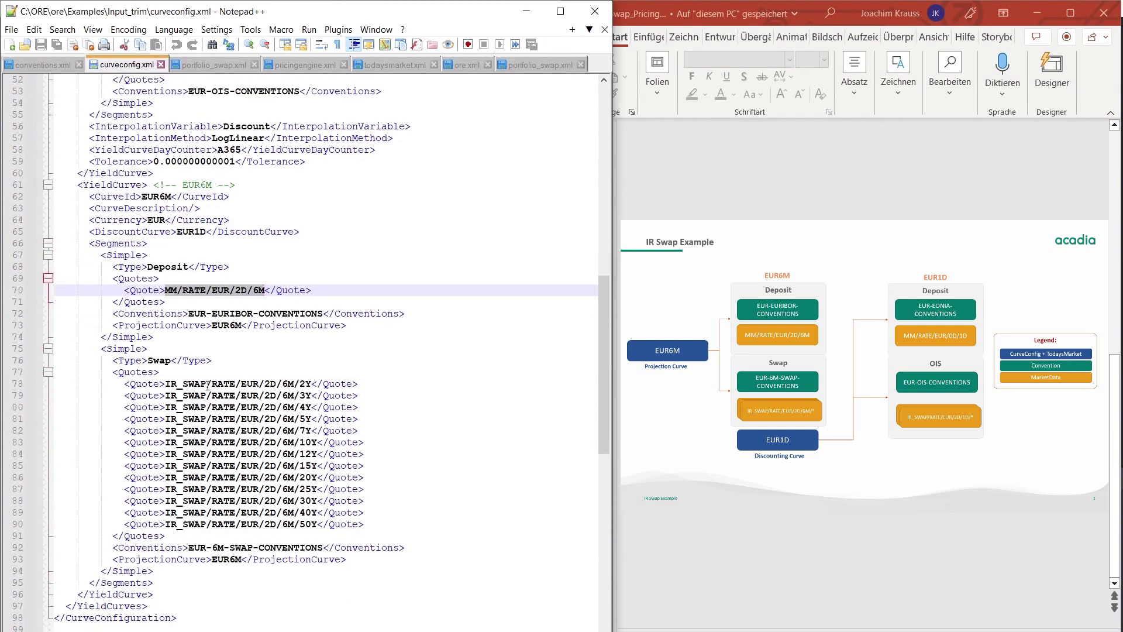
{"action": "left_click_drag", "start_coordinate": [177, 384], "coordinate": [294, 514]}
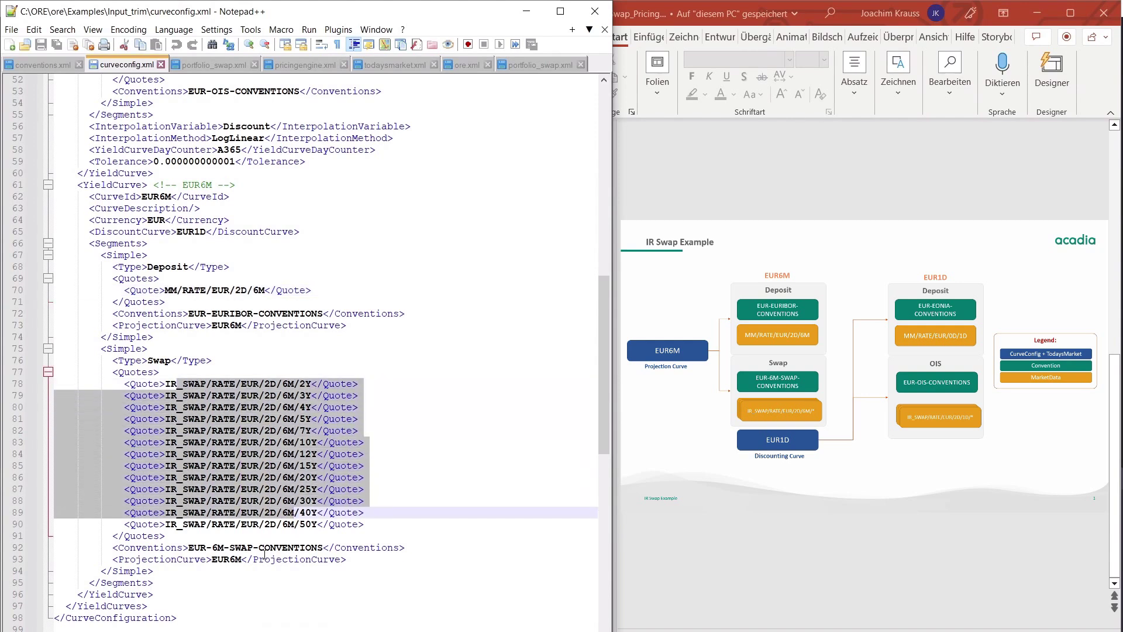
{"action": "key", "text": "ctrl+Tab"}
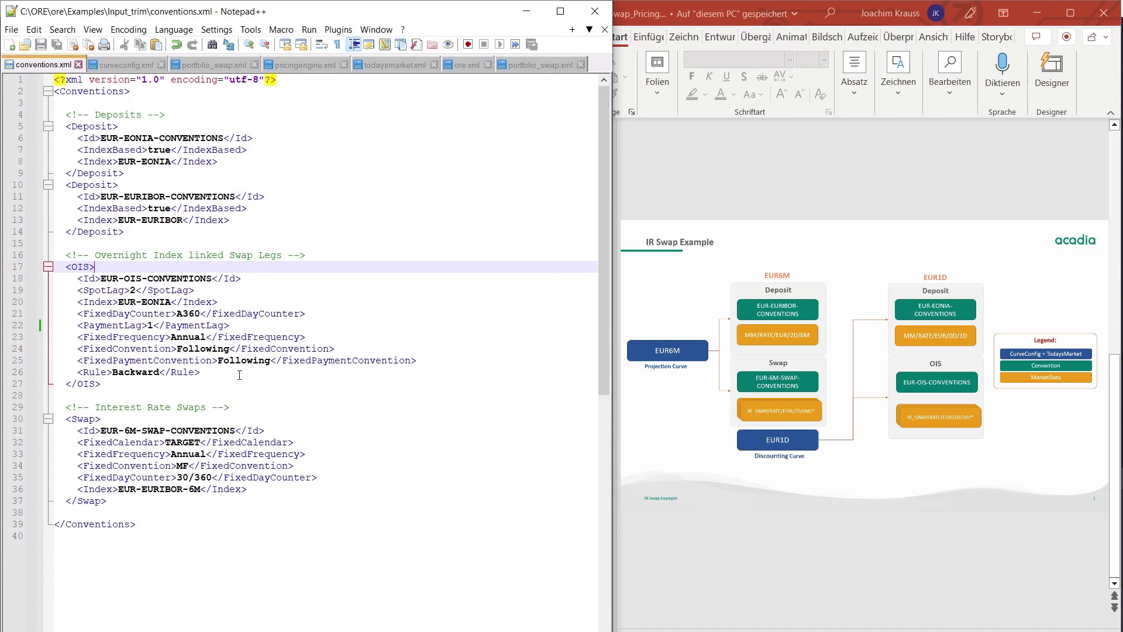
{"action": "left_click", "coordinate": [183, 337]}
{"action": "left_click", "coordinate": [188, 349]}
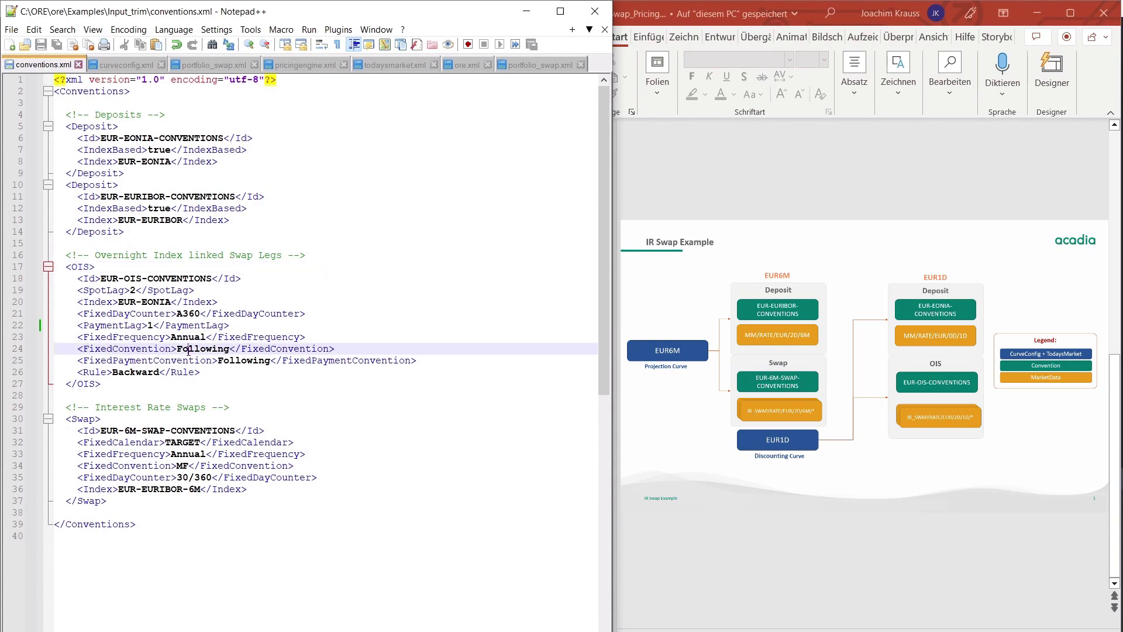
{"action": "left_click", "coordinate": [234, 363]}
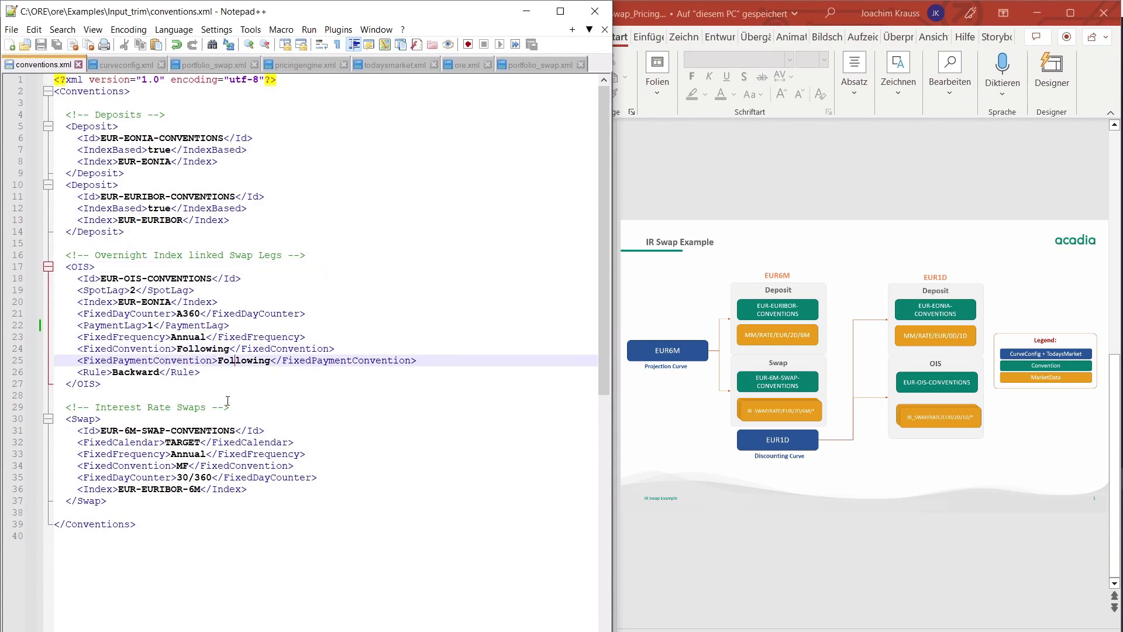
{"action": "mouse_move", "coordinate": [415, 631]}
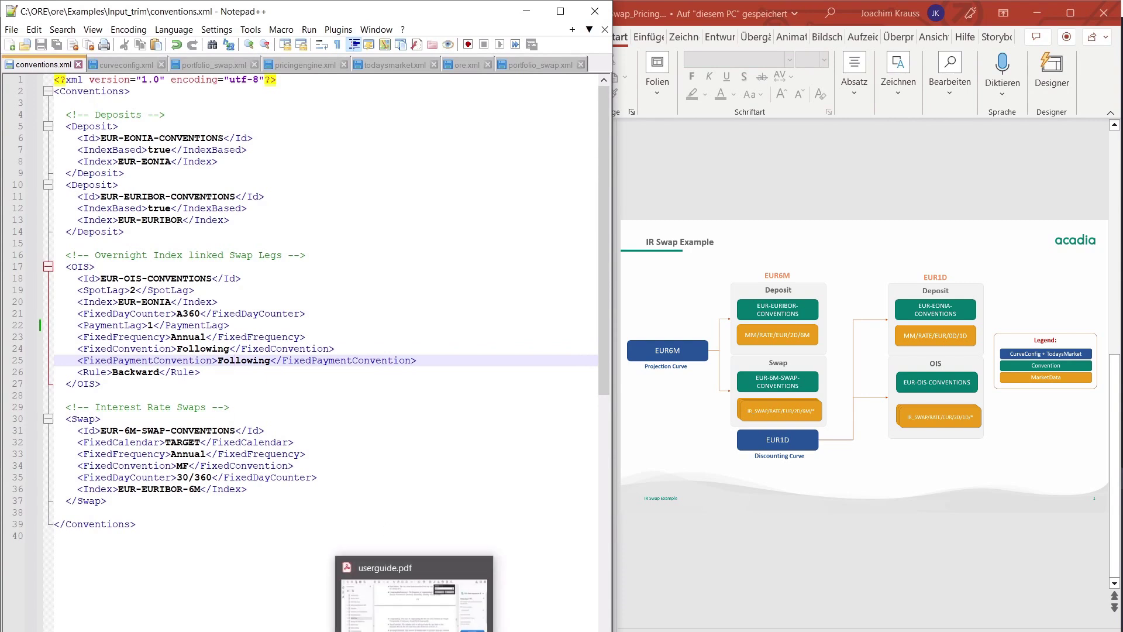
{"action": "left_click", "coordinate": [414, 602]}
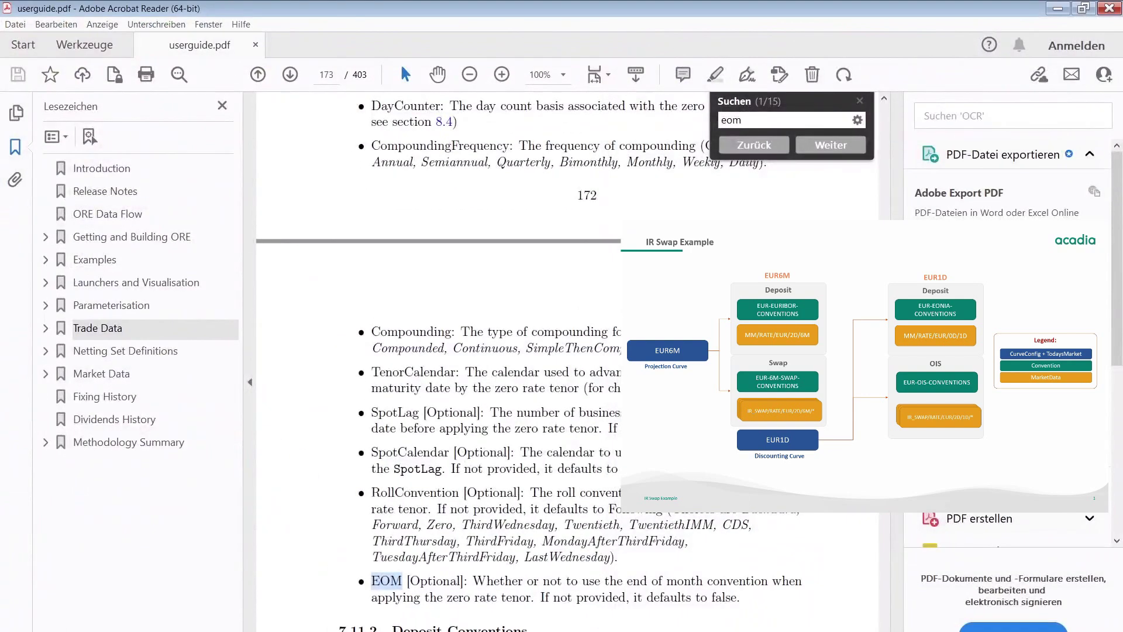
{"action": "scroll", "coordinate": [582, 550], "scroll_direction": "down", "scroll_amount": 3}
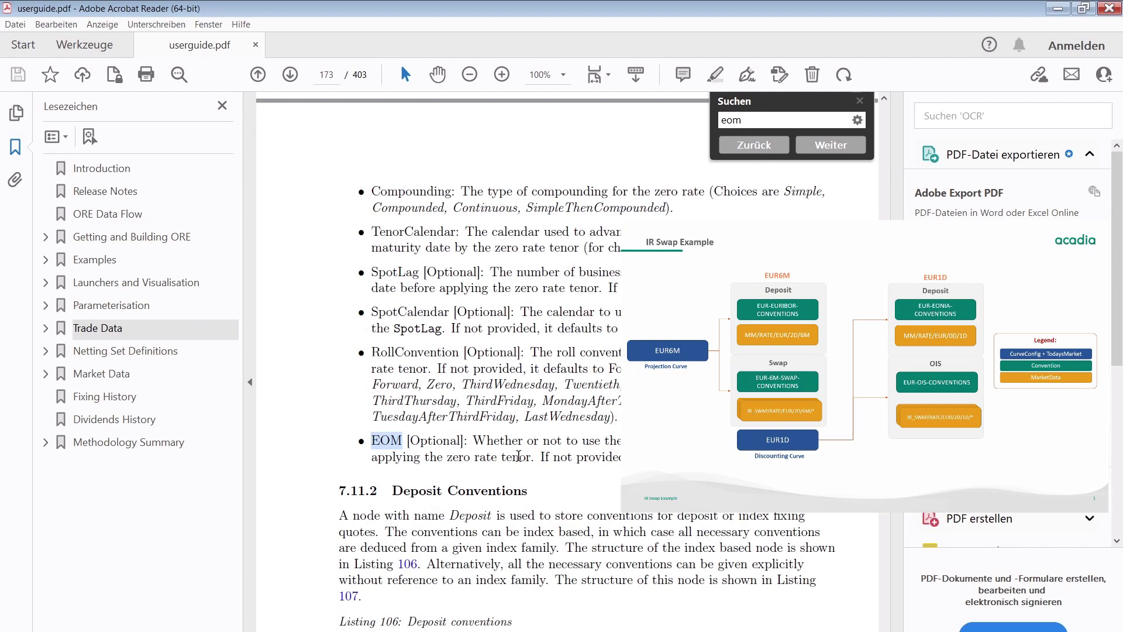
{"action": "scroll", "coordinate": [518, 456], "scroll_direction": "up", "scroll_amount": 1}
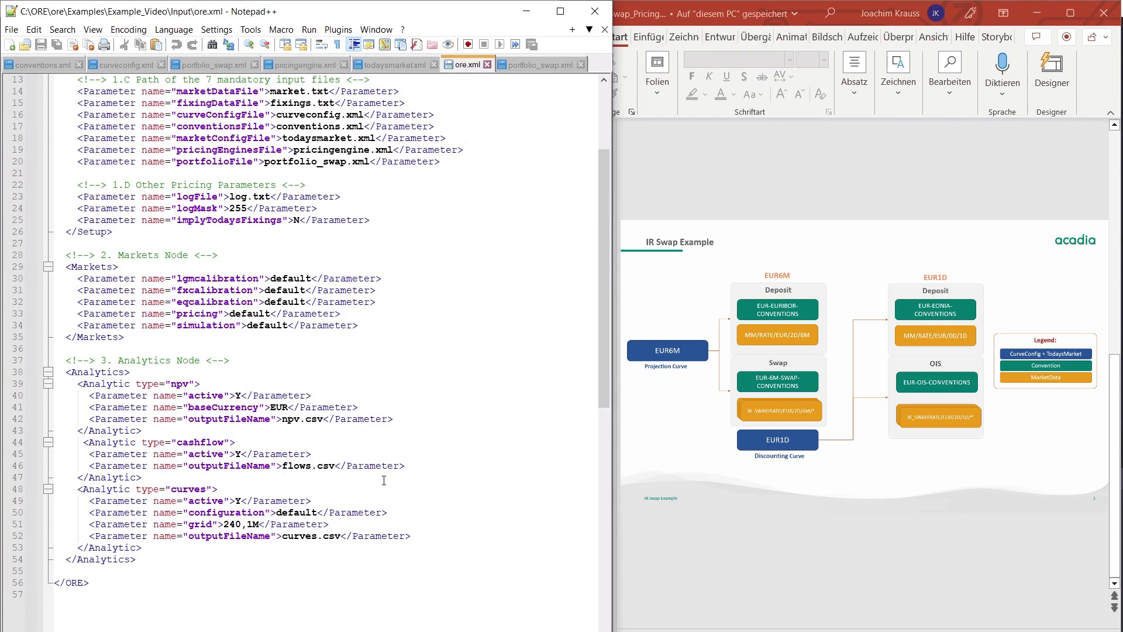
Review the npv, cashflow and curves analytics, their flows.csv/curves.csv outputs and the 240,1M grid
{"action": "left_click", "coordinate": [193, 384]}
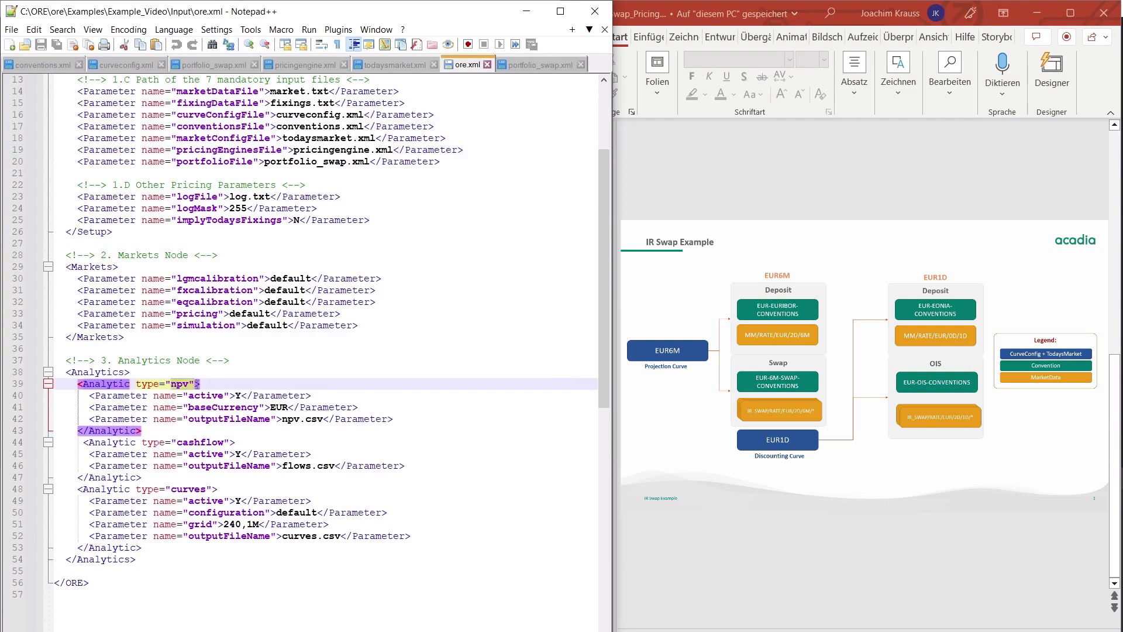
{"action": "left_click", "coordinate": [221, 442]}
{"action": "left_click", "coordinate": [211, 501]}
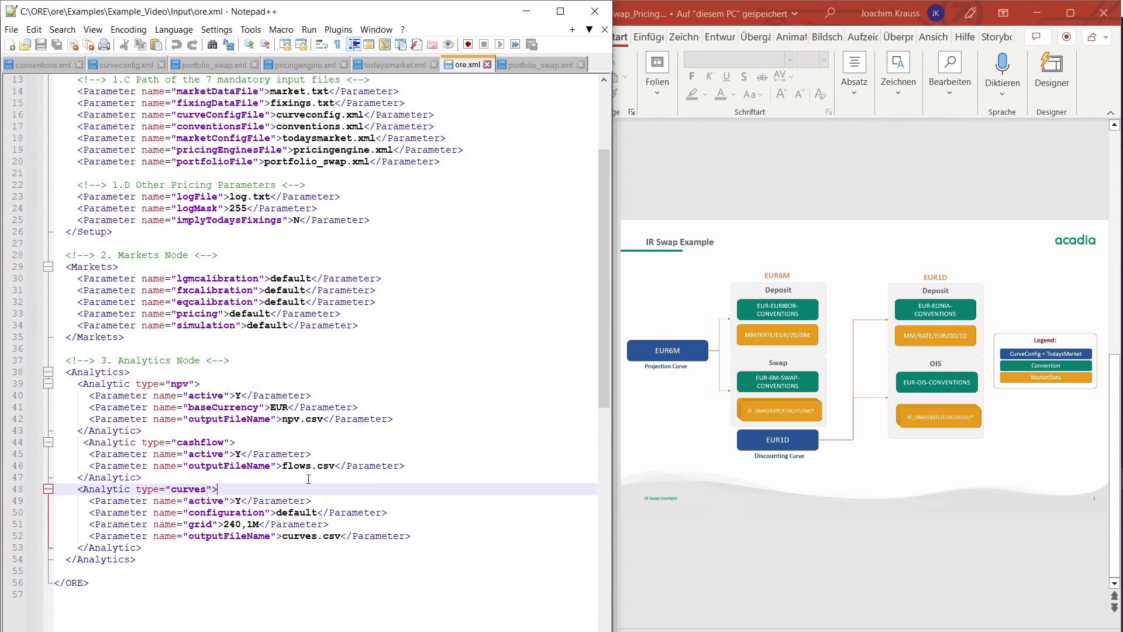
{"action": "left_click", "coordinate": [295, 465]}
{"action": "left_click", "coordinate": [291, 539]}
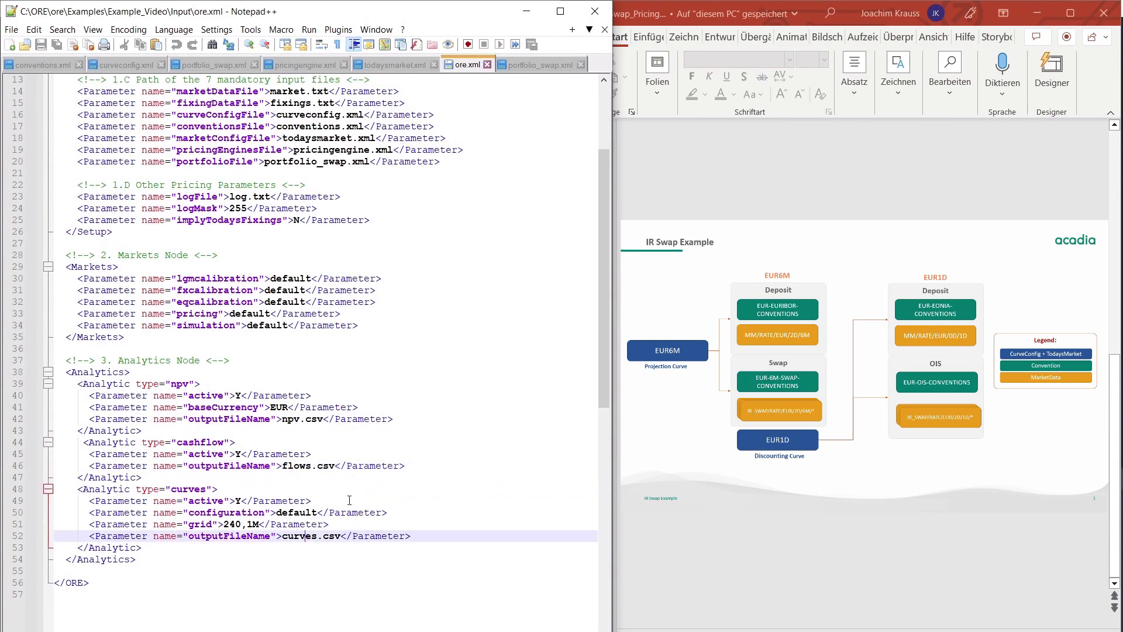
{"action": "double_click", "coordinate": [231, 523]}
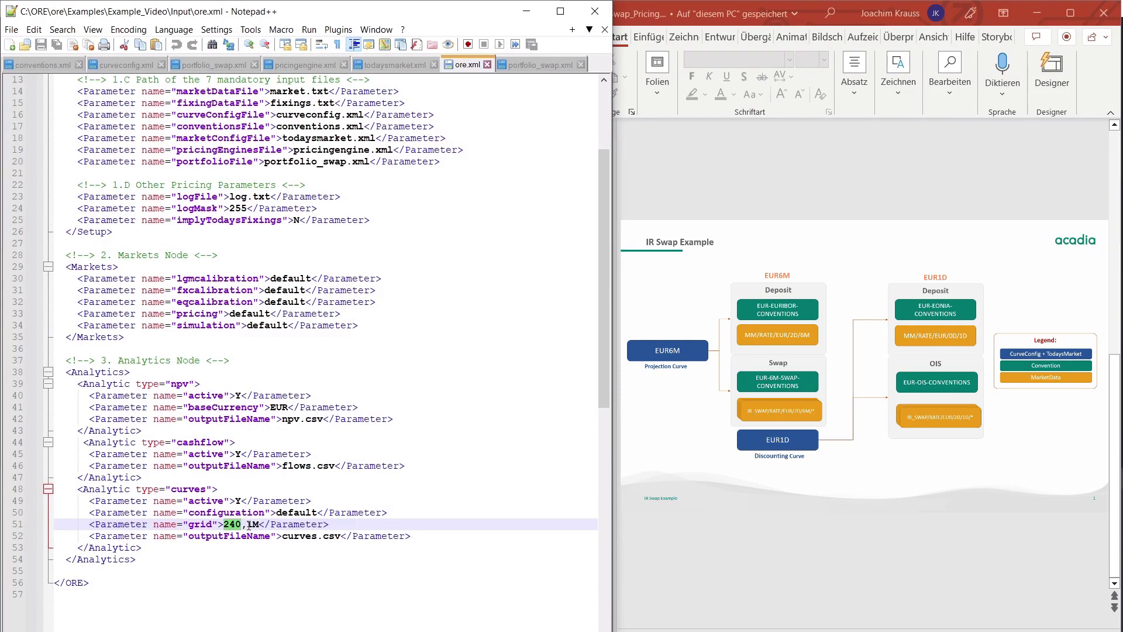
{"action": "left_click_drag", "start_coordinate": [248, 525], "coordinate": [258, 525]}
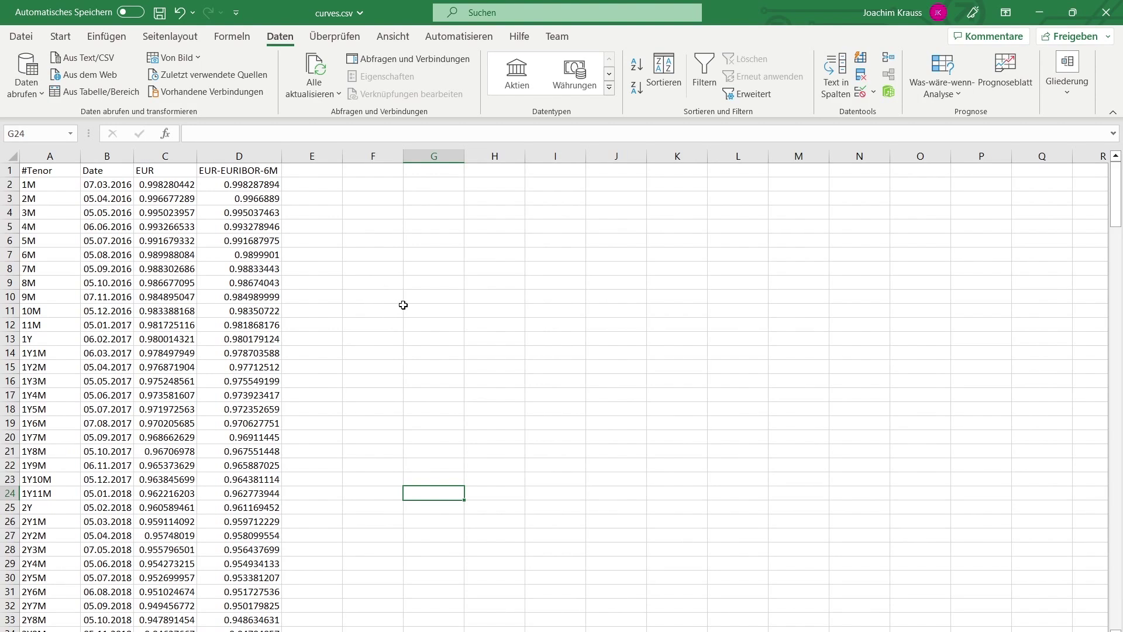
{"action": "left_click", "coordinate": [165, 156]}
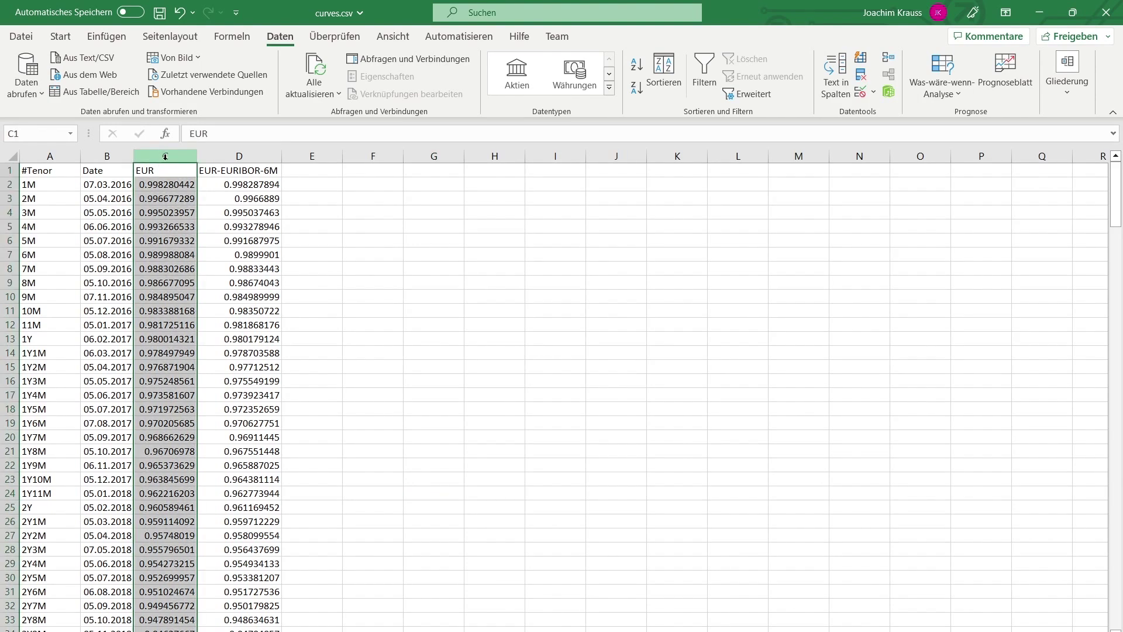
{"action": "left_click", "coordinate": [258, 156]}
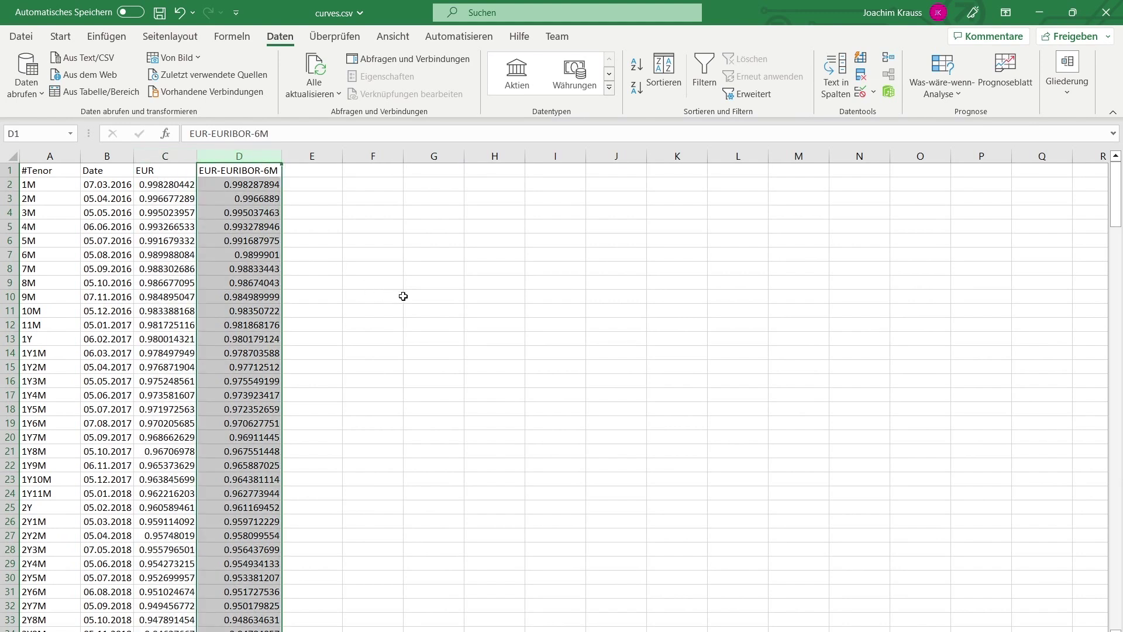
{"action": "left_click", "coordinate": [358, 215]}
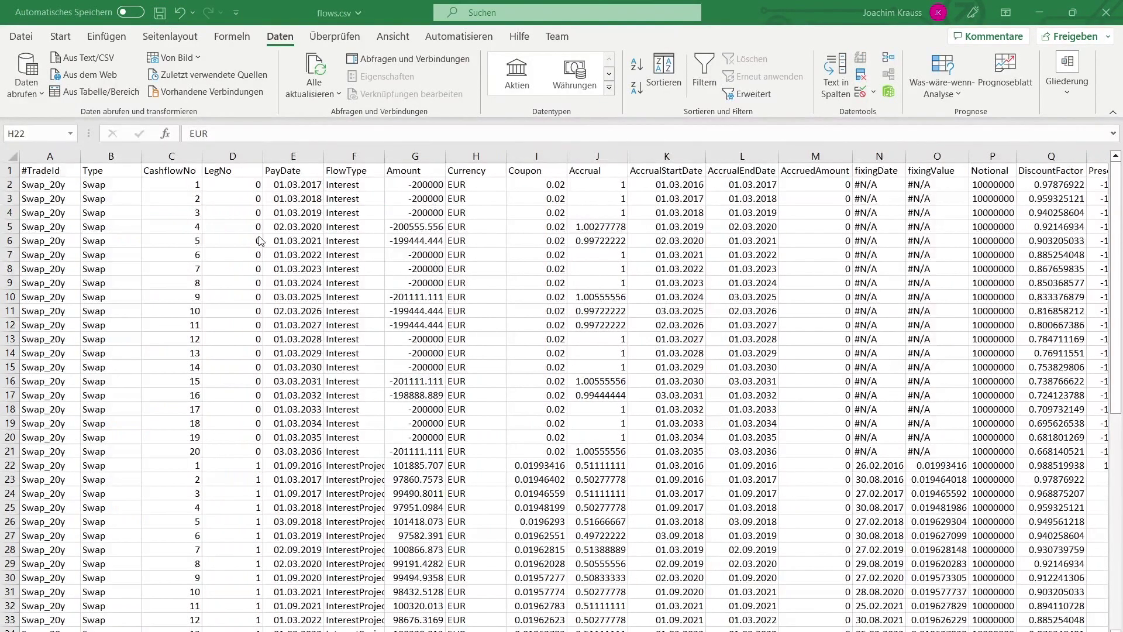
Select the floating leg values, fixed 0.02 coupons I2:I21, accruals J5:J10 and discount factors Q2:Q22
{"action": "key", "text": "shift+Right"}
{"action": "key", "text": "shift+Right"}
{"action": "key", "text": "ctrl+shift+Down"}
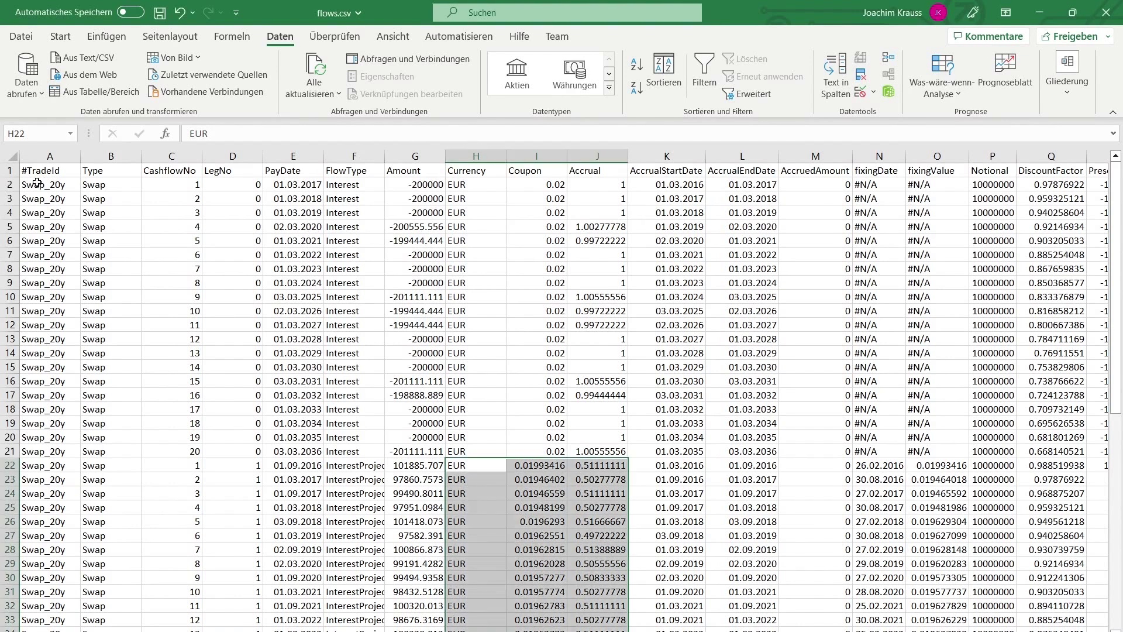
{"action": "left_click", "coordinate": [556, 451]}
{"action": "left_click_drag", "start_coordinate": [556, 451], "coordinate": [544, 184]}
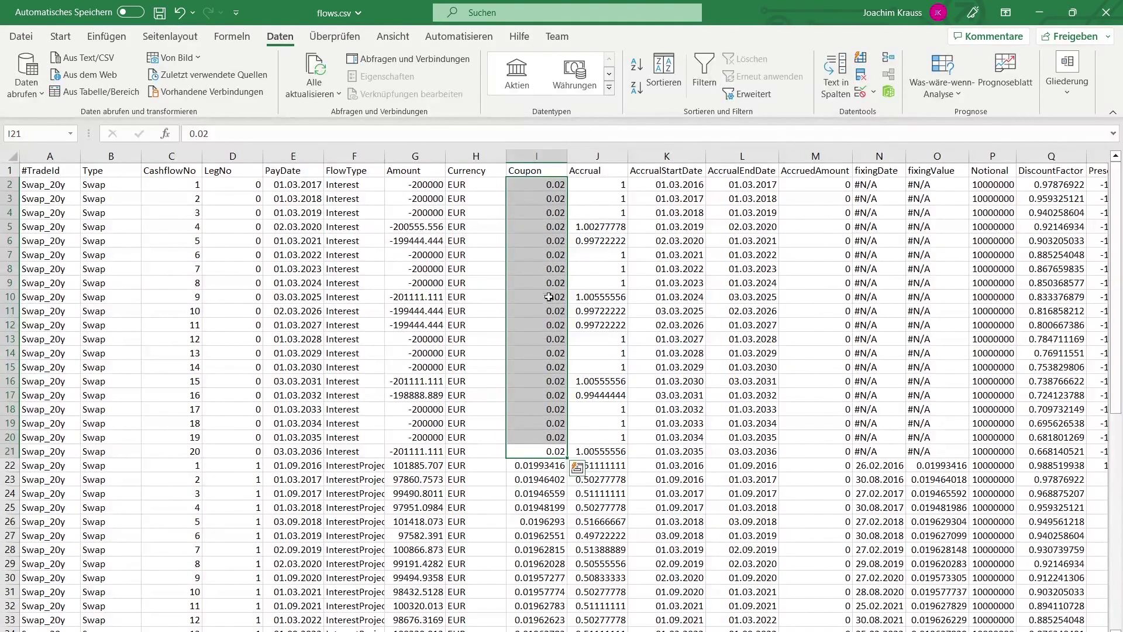
{"action": "left_click_drag", "start_coordinate": [596, 225], "coordinate": [597, 296]}
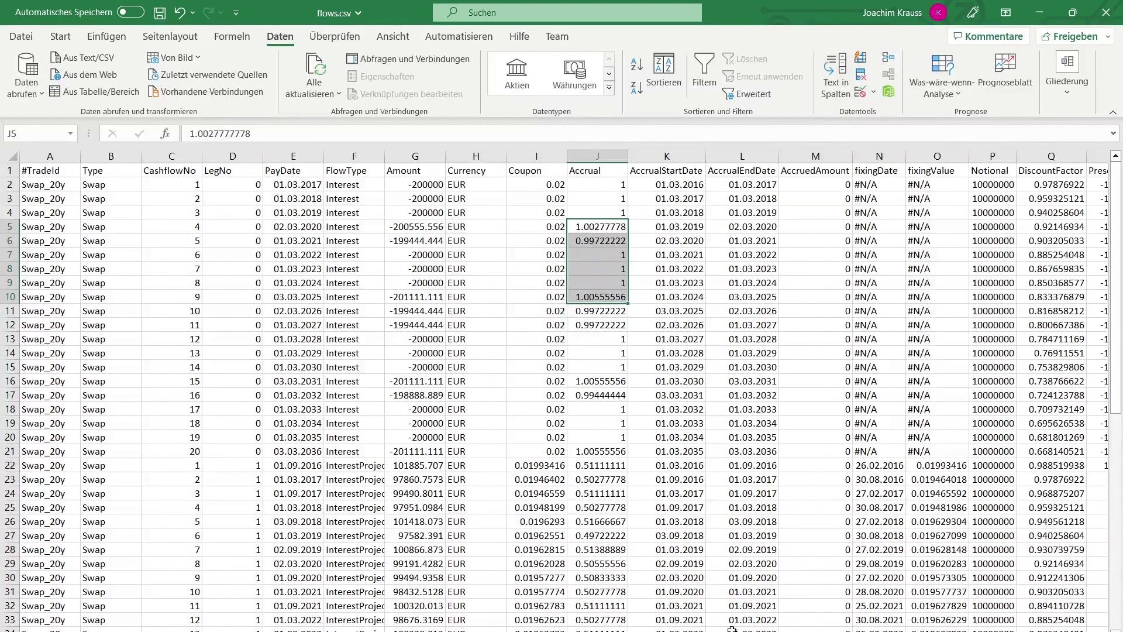
{"action": "scroll", "coordinate": [842, 419], "scroll_direction": "right", "scroll_amount": 2}
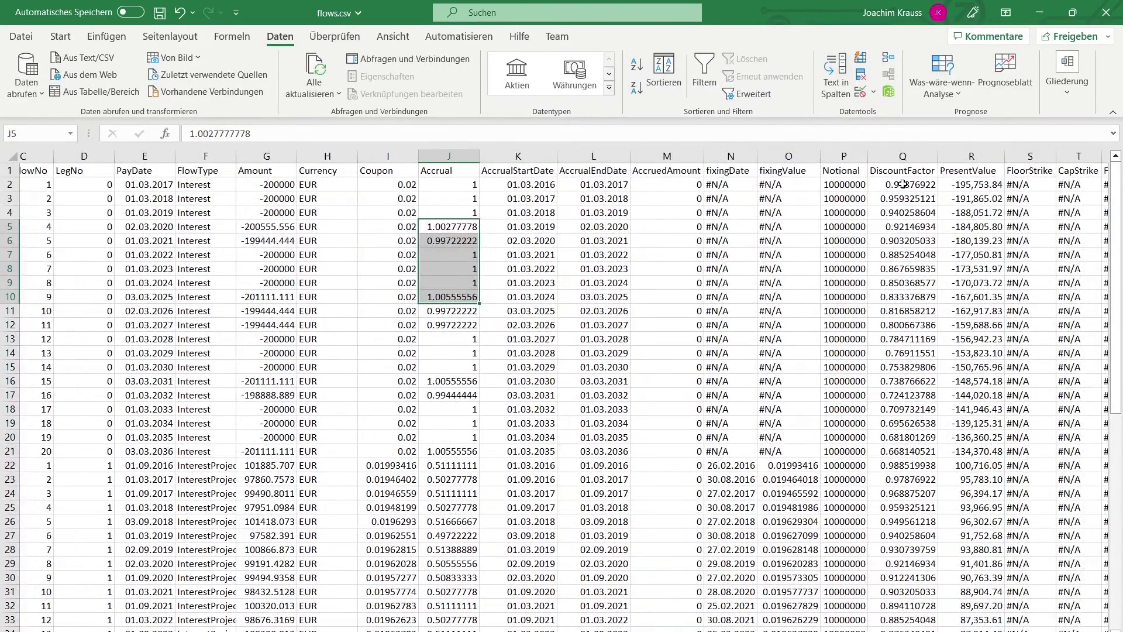
{"action": "left_click_drag", "start_coordinate": [901, 185], "coordinate": [907, 462]}
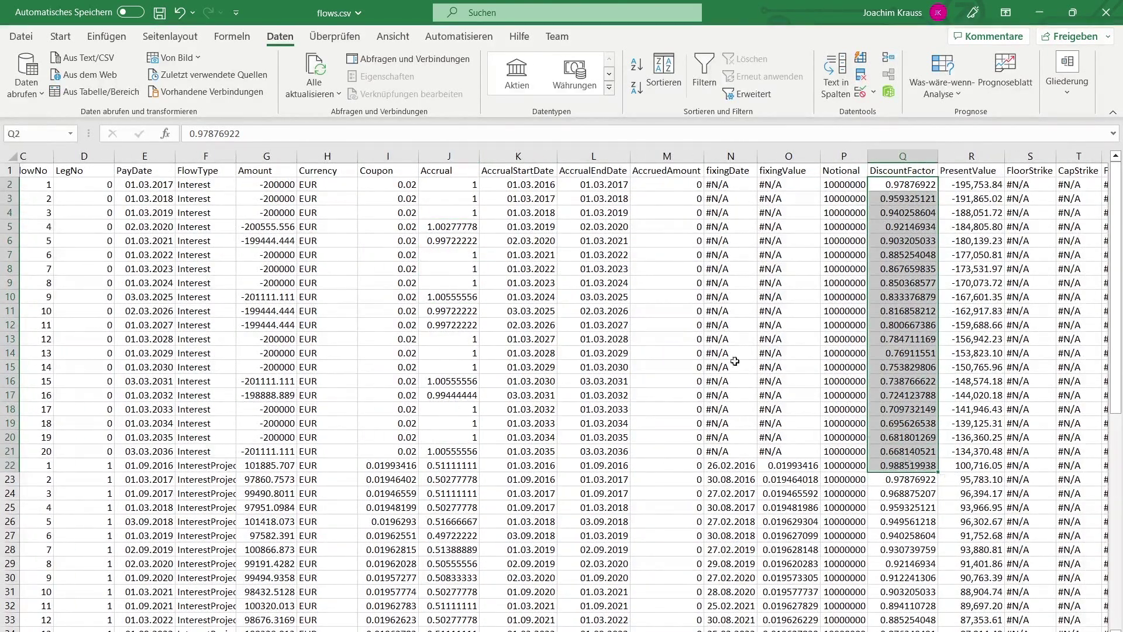
{"action": "scroll", "coordinate": [350, 470], "scroll_direction": "down", "scroll_amount": 2}
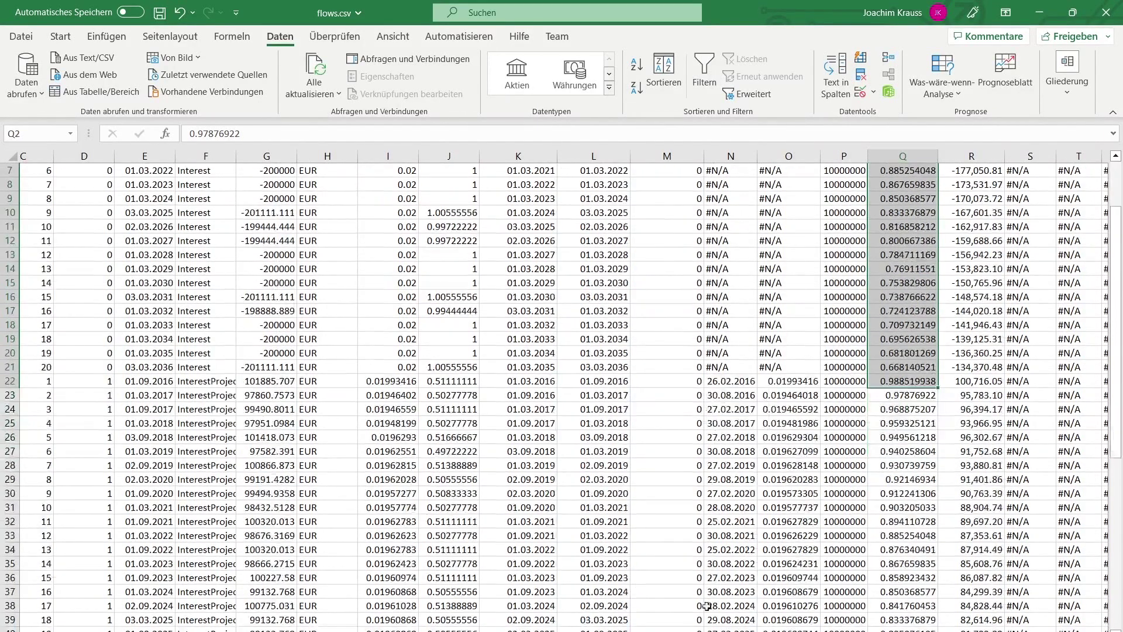
{"action": "scroll", "coordinate": [349, 471], "scroll_direction": "left", "scroll_amount": 2}
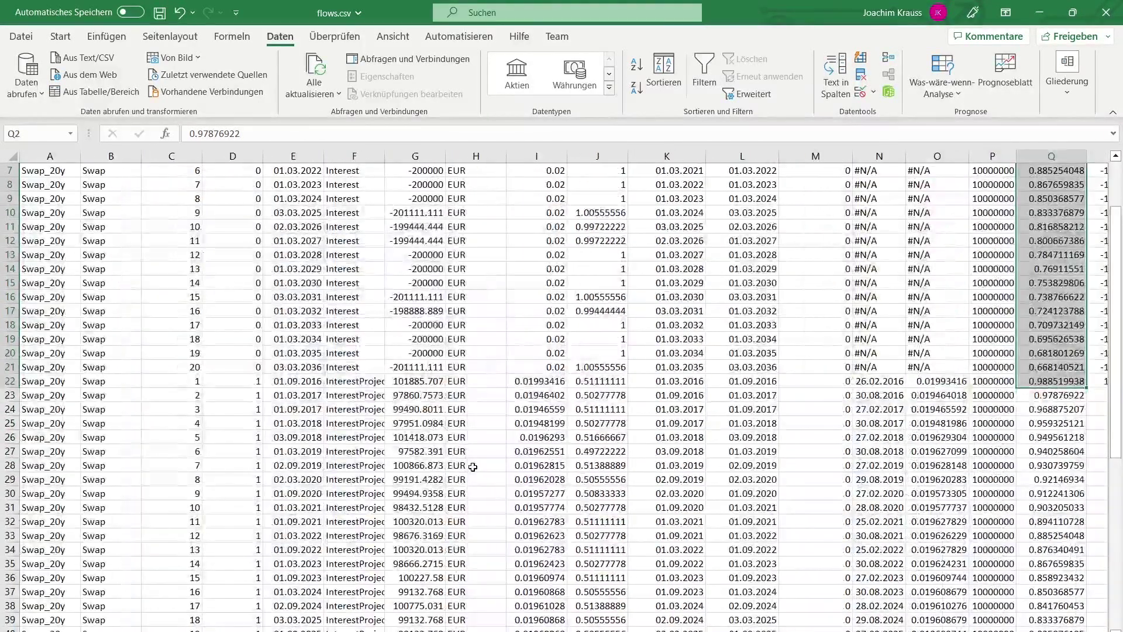
{"action": "scroll", "coordinate": [470, 468], "scroll_direction": "up", "scroll_amount": 2}
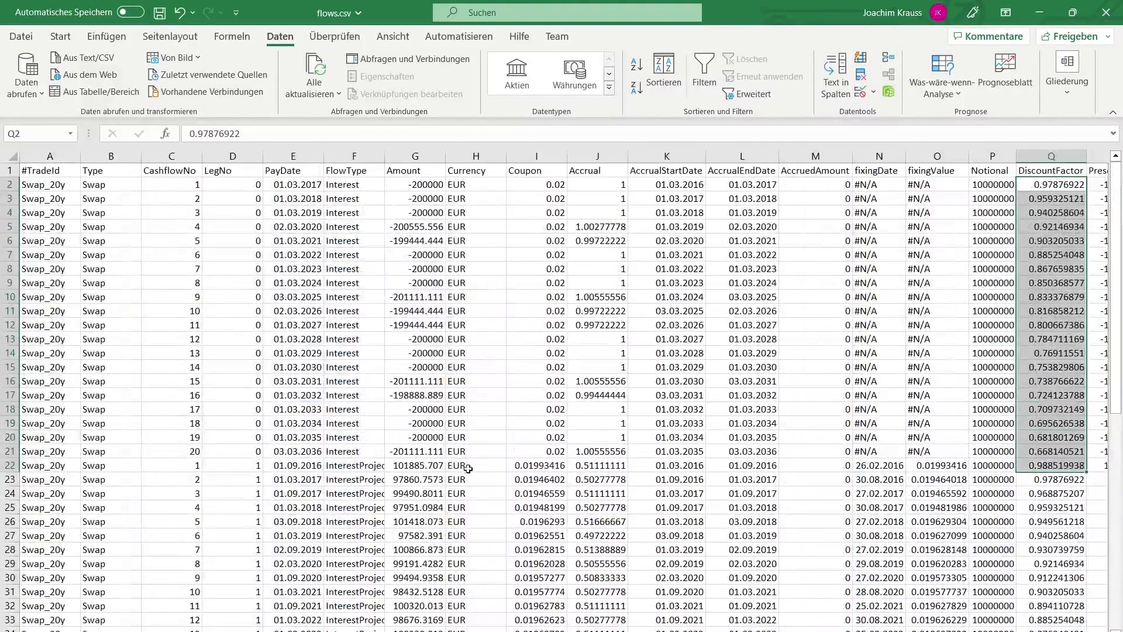
Autofit column F so the InterestProjected entries show in full
{"action": "double_click", "coordinate": [384, 155]}
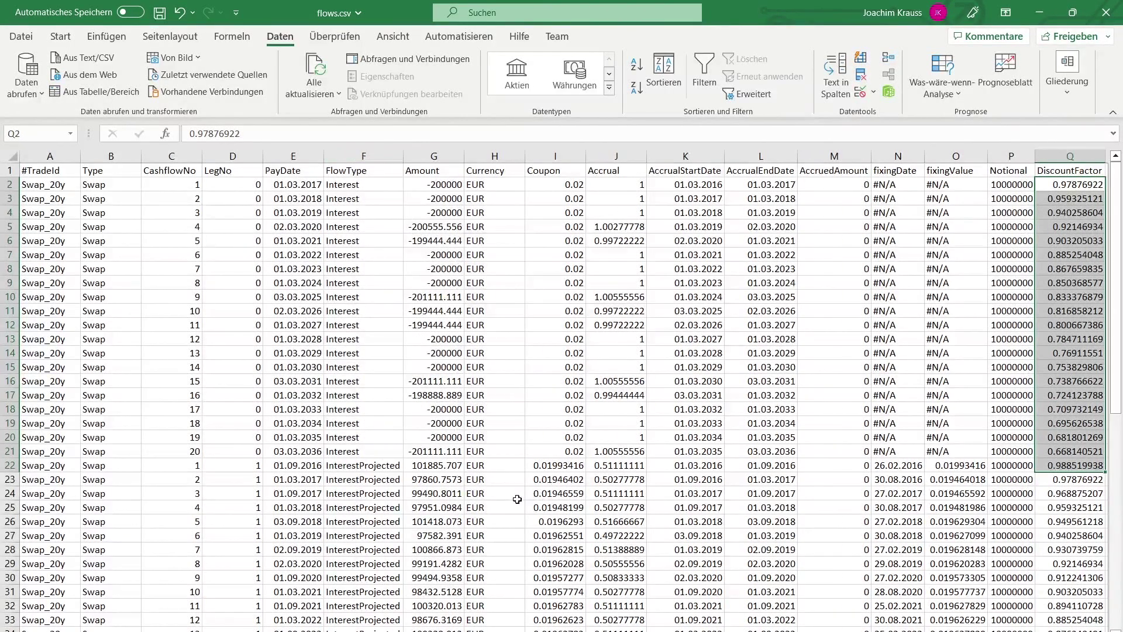
{"action": "scroll", "coordinate": [540, 495], "scroll_direction": "down", "scroll_amount": 9}
{"action": "scroll", "coordinate": [602, 354], "scroll_direction": "up", "scroll_amount": 5}
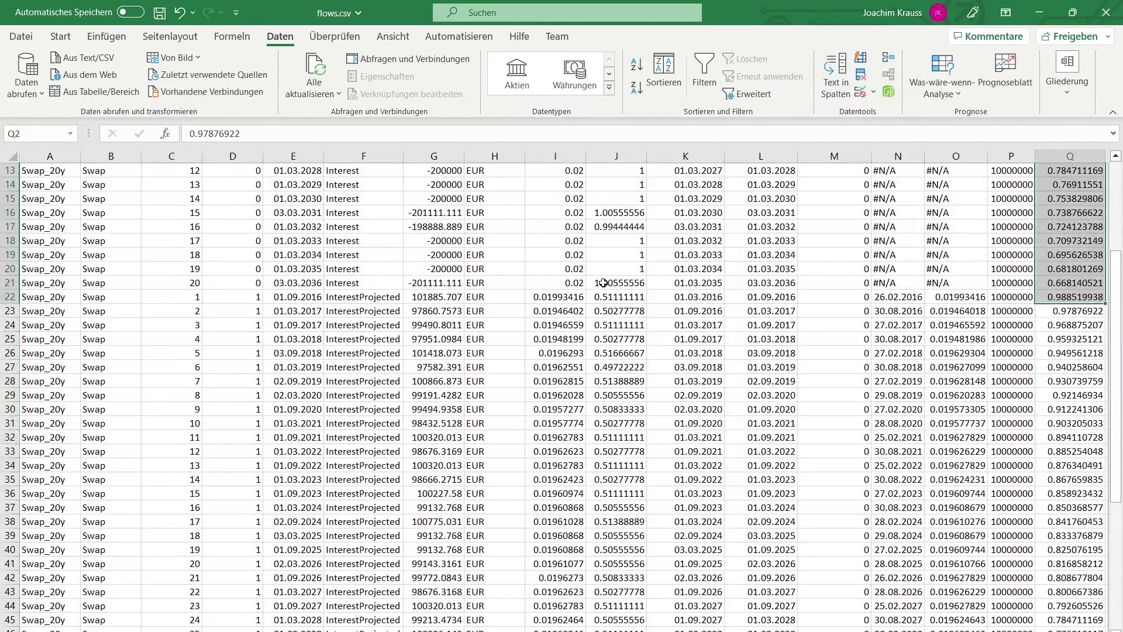
Inspect the J22 and J11 (0.9972222222) accruals and select the PresentValue column
{"action": "left_click", "coordinate": [609, 300]}
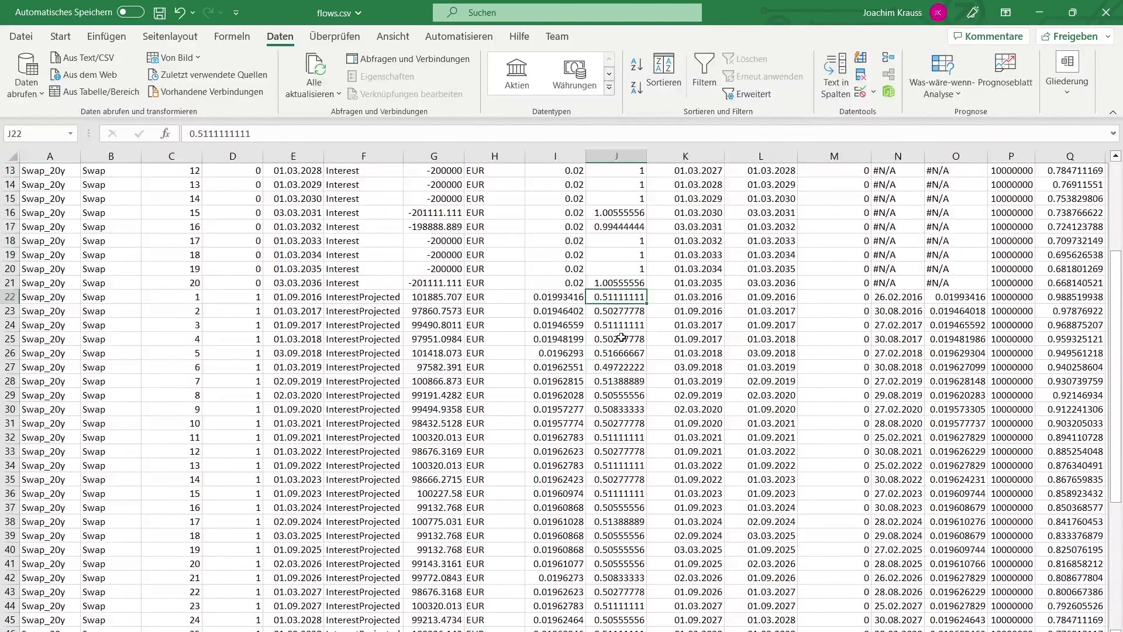
{"action": "scroll", "coordinate": [615, 316], "scroll_direction": "up", "scroll_amount": 3}
{"action": "left_click", "coordinate": [618, 273]}
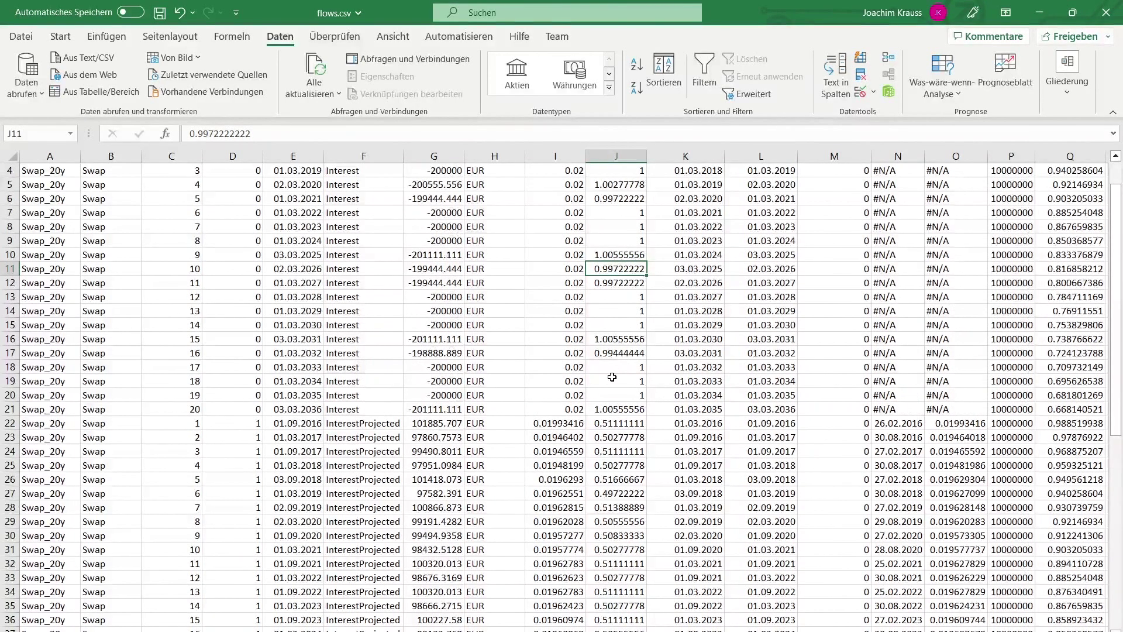
{"action": "scroll", "coordinate": [615, 380], "scroll_direction": "down", "scroll_amount": 5}
{"action": "scroll", "coordinate": [615, 386], "scroll_direction": "up", "scroll_amount": 6}
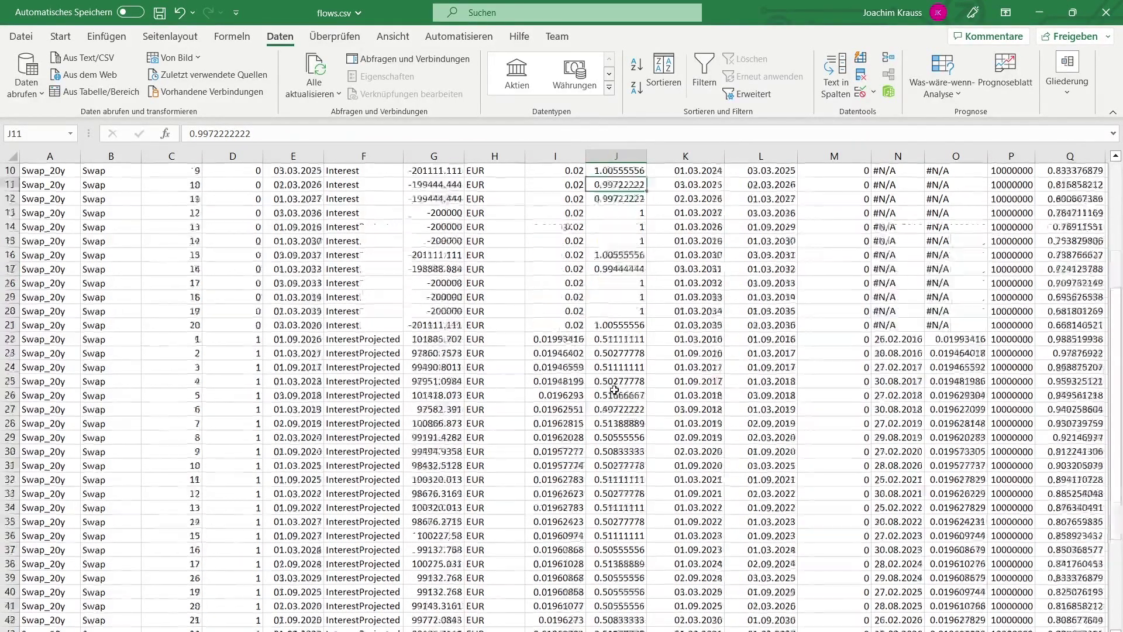
{"action": "scroll", "coordinate": [670, 509], "scroll_direction": "down", "scroll_amount": 3}
{"action": "scroll", "coordinate": [670, 510], "scroll_direction": "right", "scroll_amount": 3}
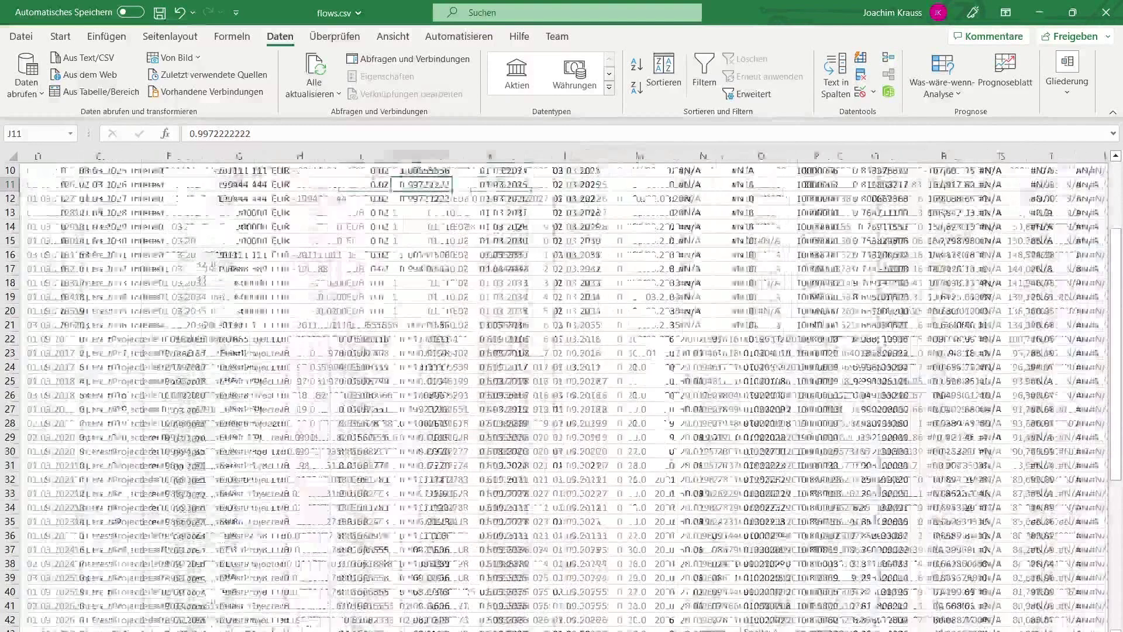
{"action": "scroll", "coordinate": [835, 460], "scroll_direction": "up", "scroll_amount": 3}
{"action": "left_click", "coordinate": [872, 170]}
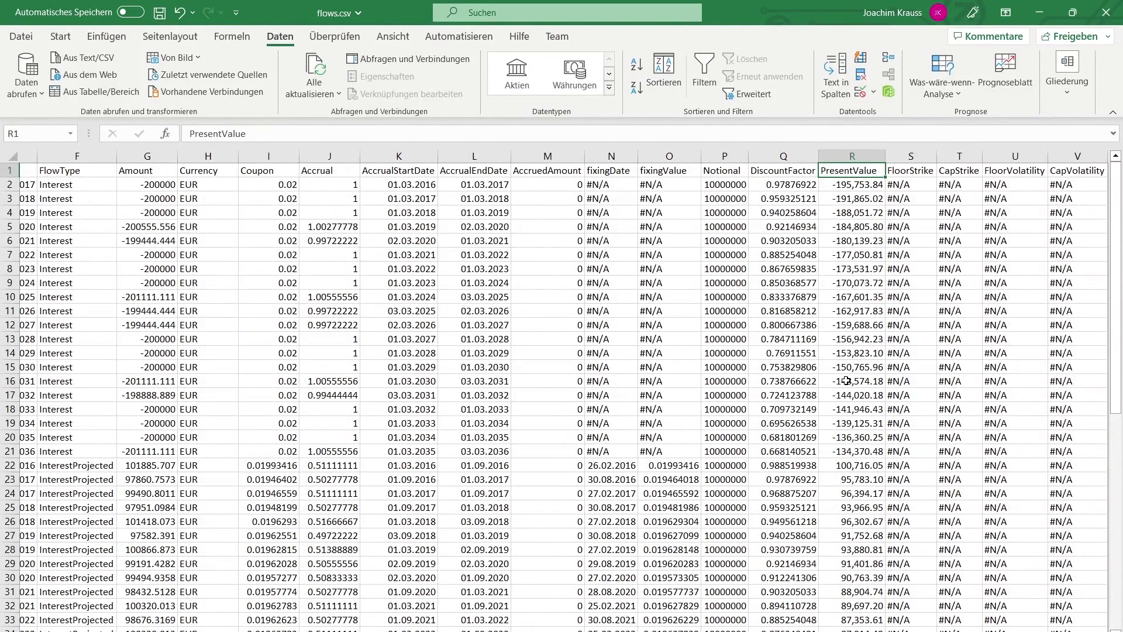
Check the =SUMME(R2:R61) Sum row in R63 totalling -363.32
{"action": "scroll", "coordinate": [846, 381], "scroll_direction": "down", "scroll_amount": 16}
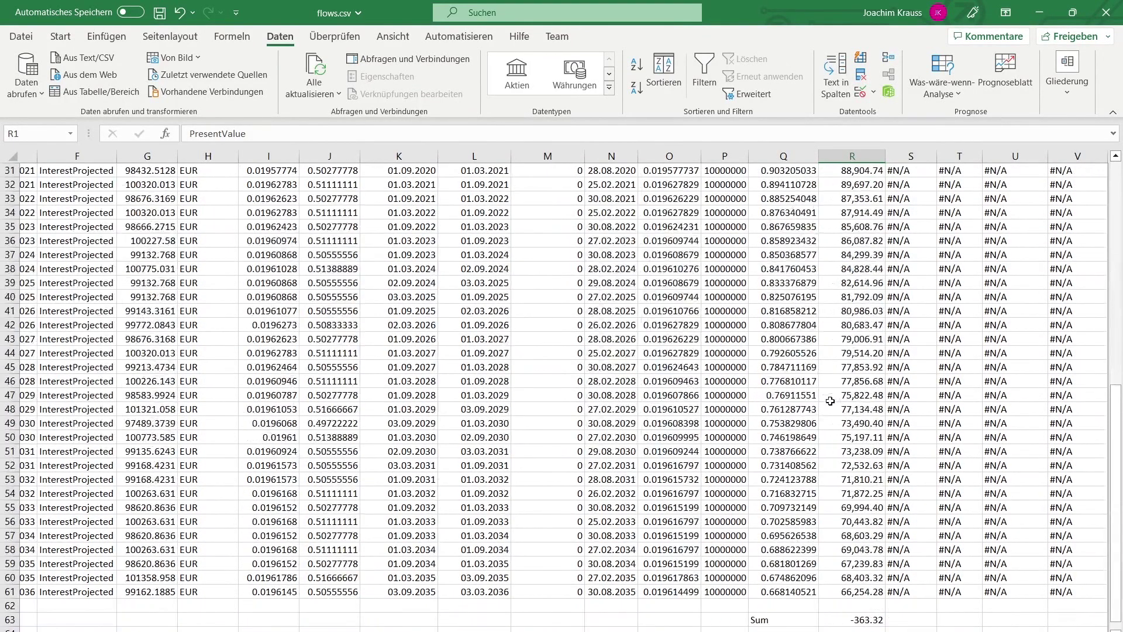
{"action": "left_click", "coordinate": [851, 369]}
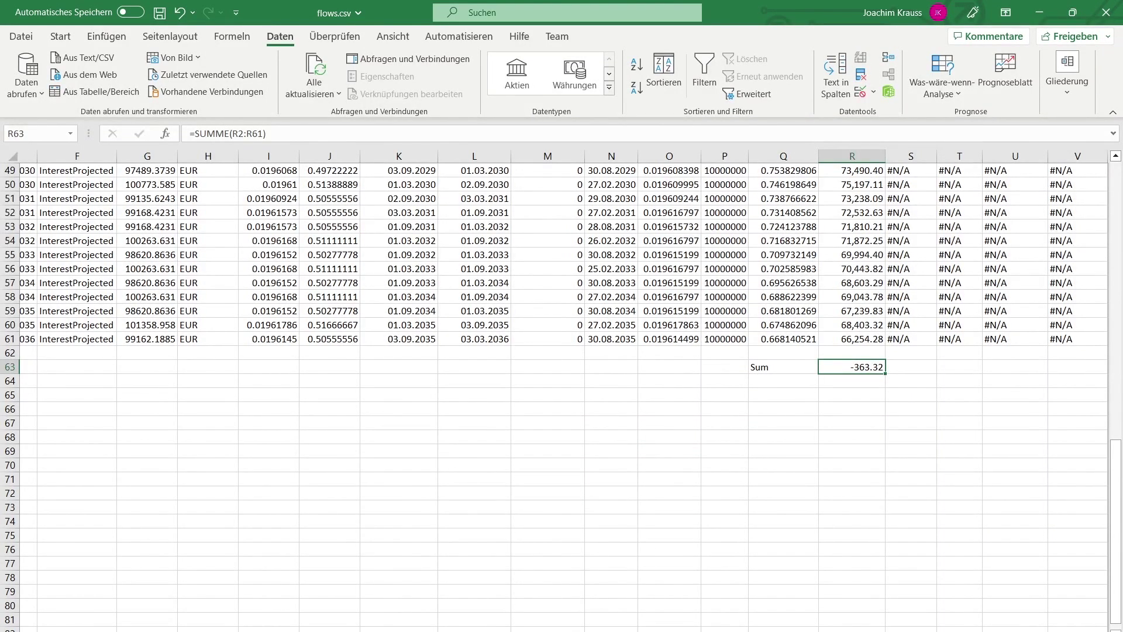
{"action": "left_click", "coordinate": [873, 627]}
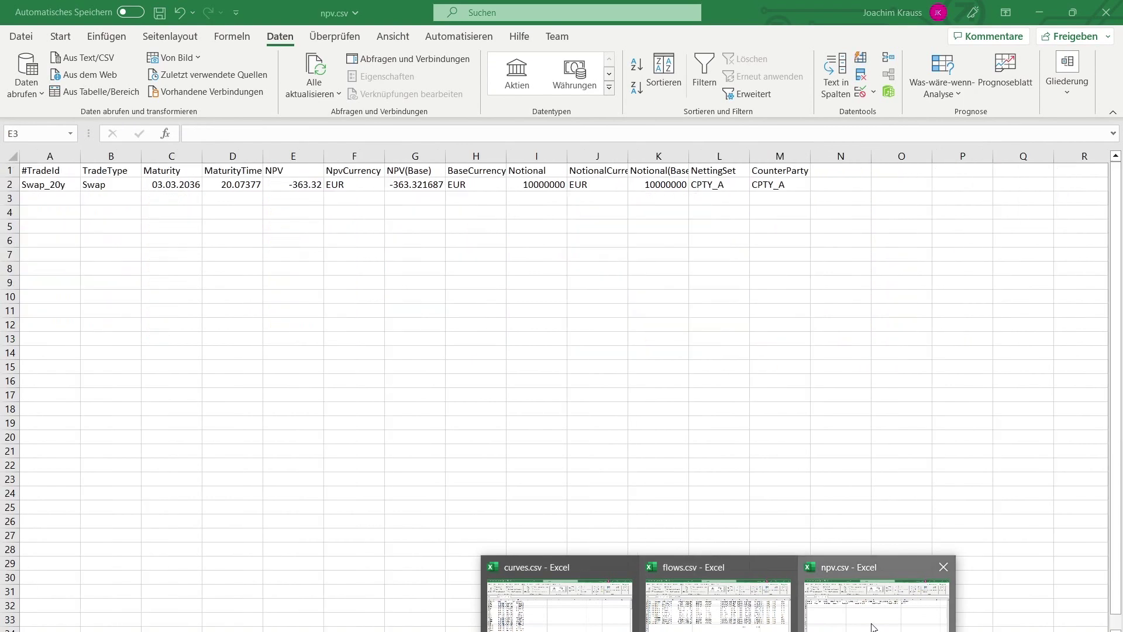
{"action": "left_click", "coordinate": [296, 186]}
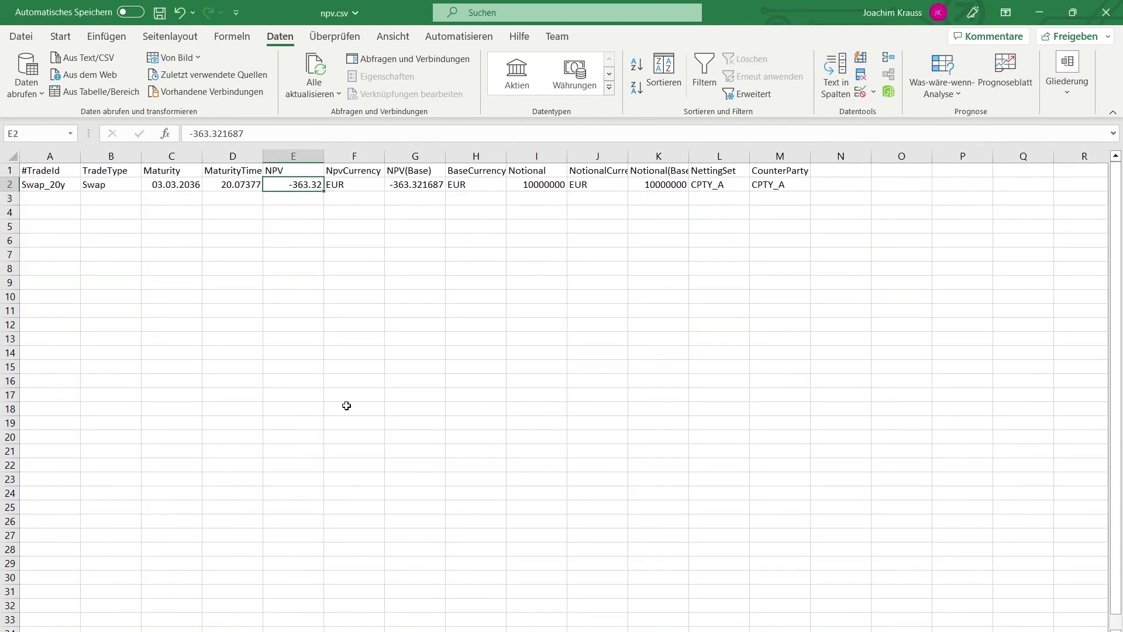